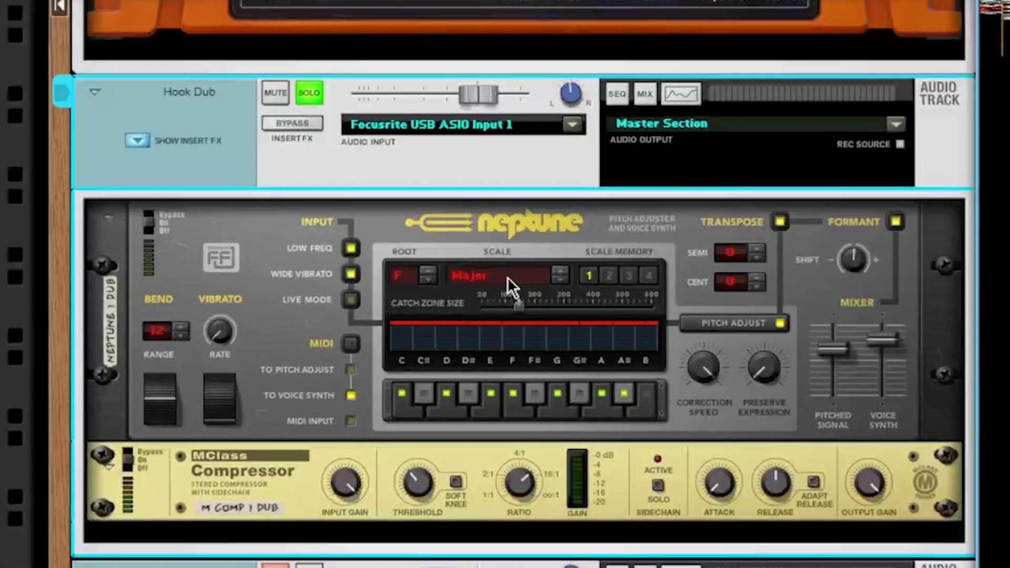
Choose a different scale on the Neptune pitch adjuster of the Hook Dub track
left_click(509, 269)
left_click(533, 368)
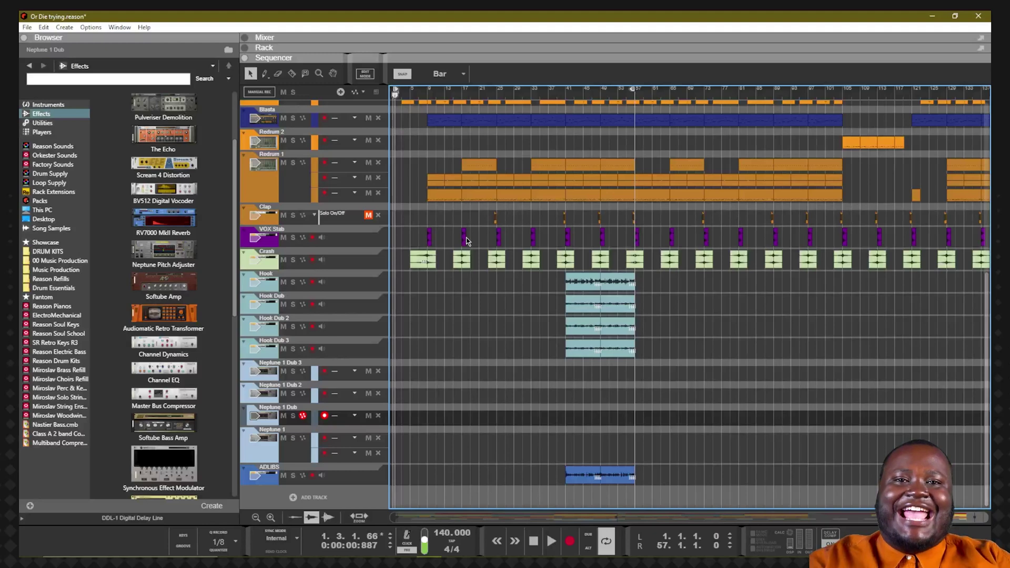
Show the rack and recall scale memories 2, 3 and 4 on the Hook Dub Neptune before returning to memory 1
key("F6")
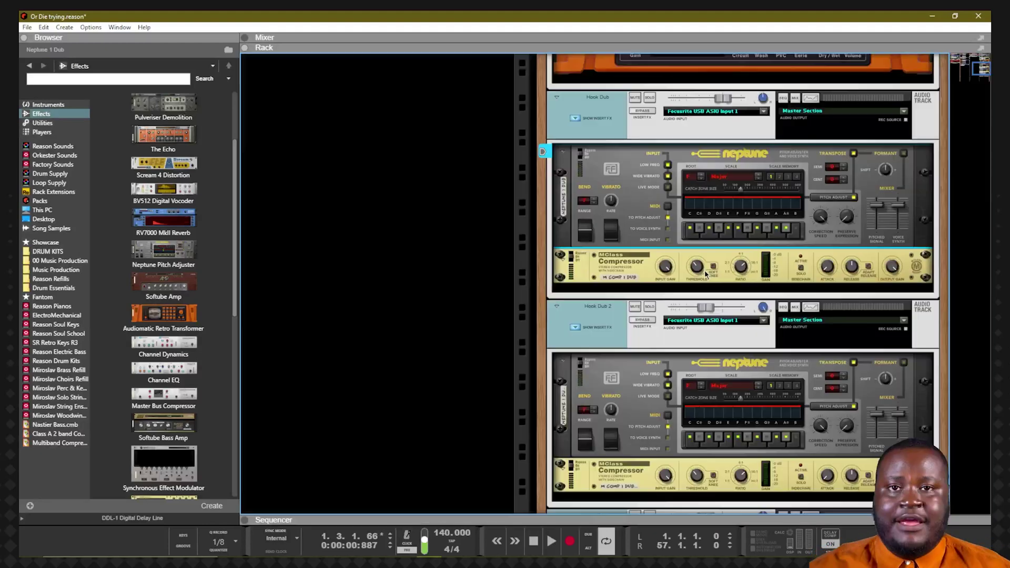
mouse_move(705, 270)
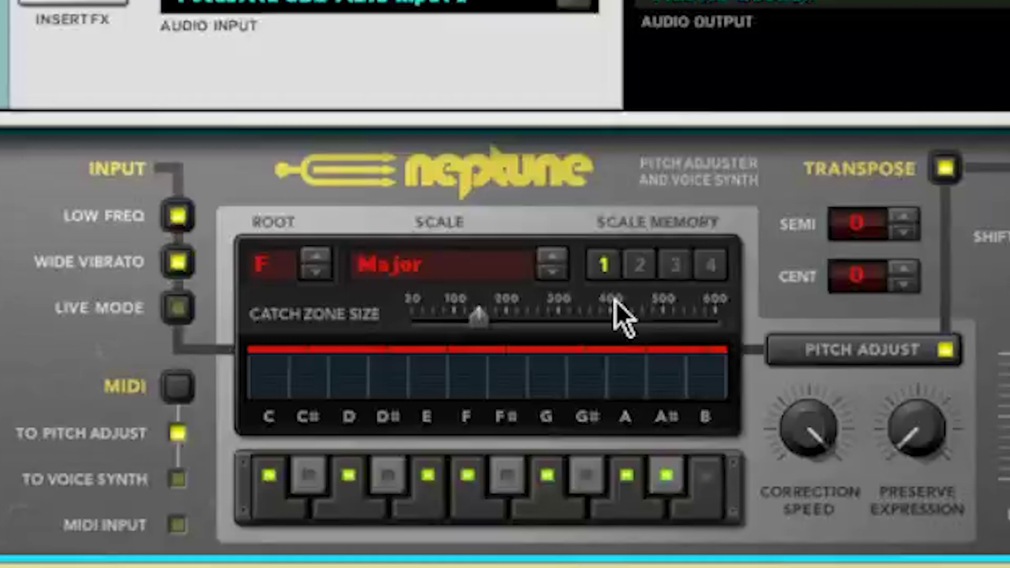
left_click(643, 266)
left_click(684, 267)
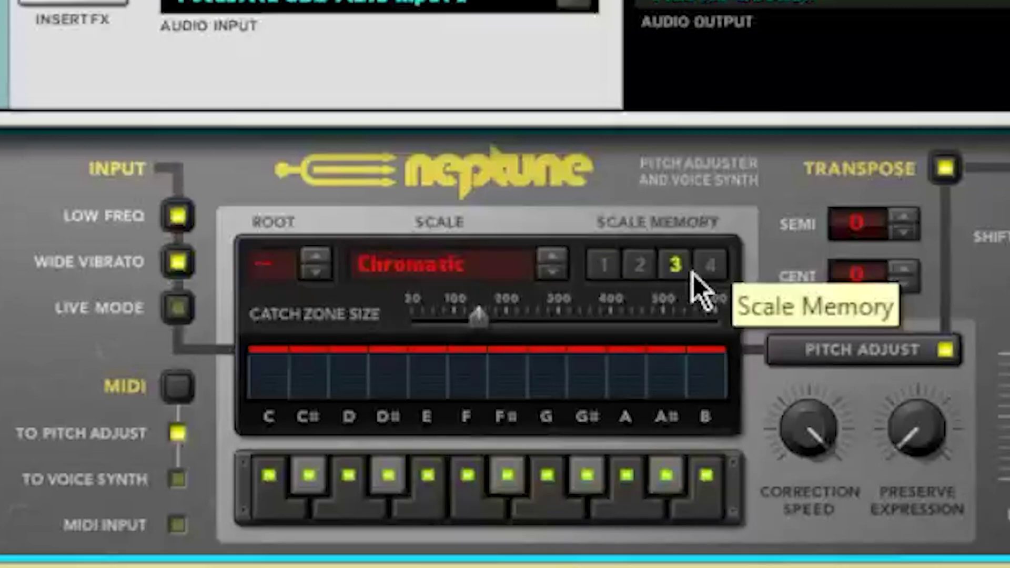
left_click(709, 268)
left_click(605, 271)
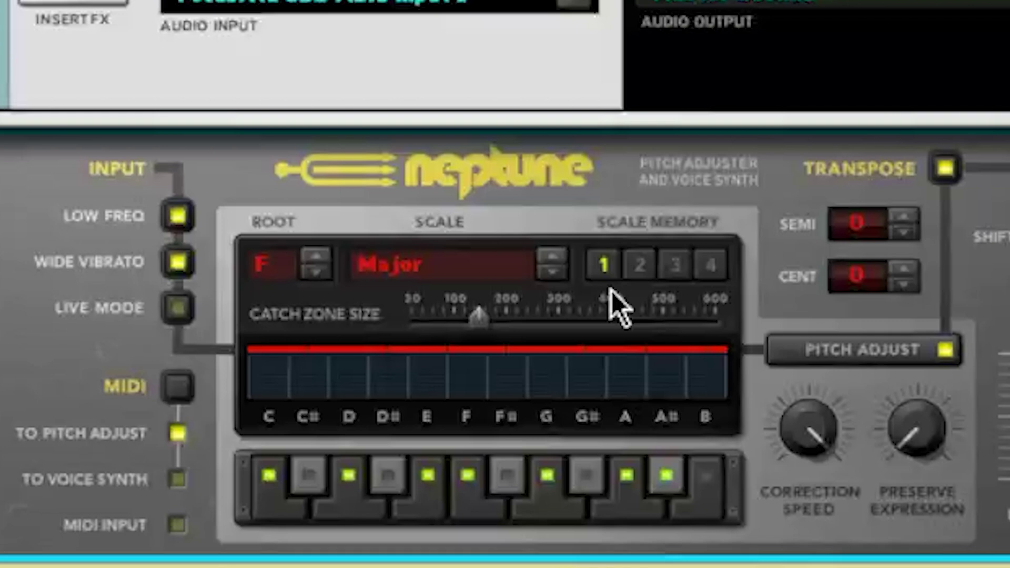
Set Neptune's scale memory 2 to C Natural Minor and scale memory 3 to C Harmonic Minor
left_click(639, 264)
left_click(558, 267)
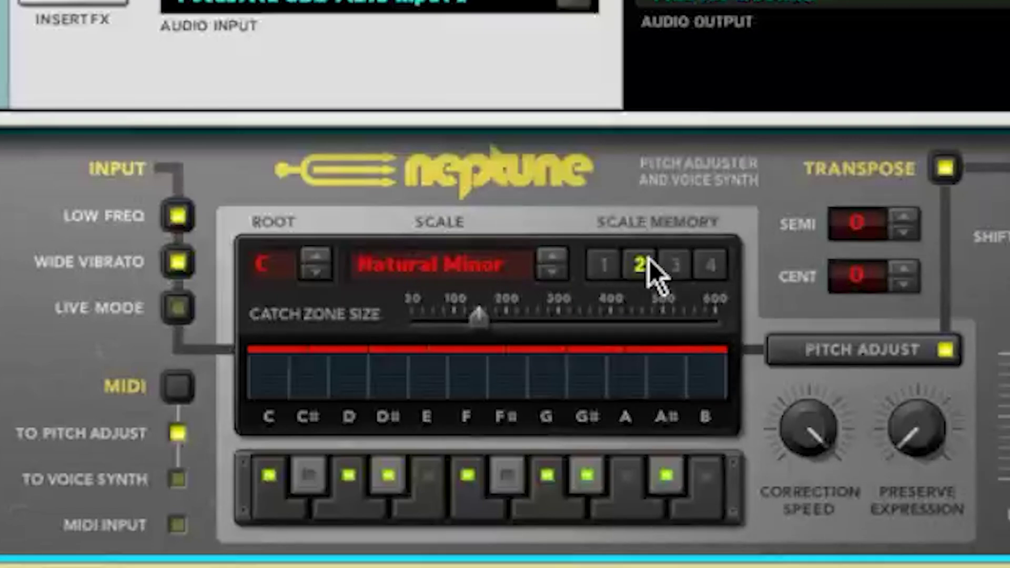
left_click(675, 265)
left_click(551, 272)
left_click(551, 272)
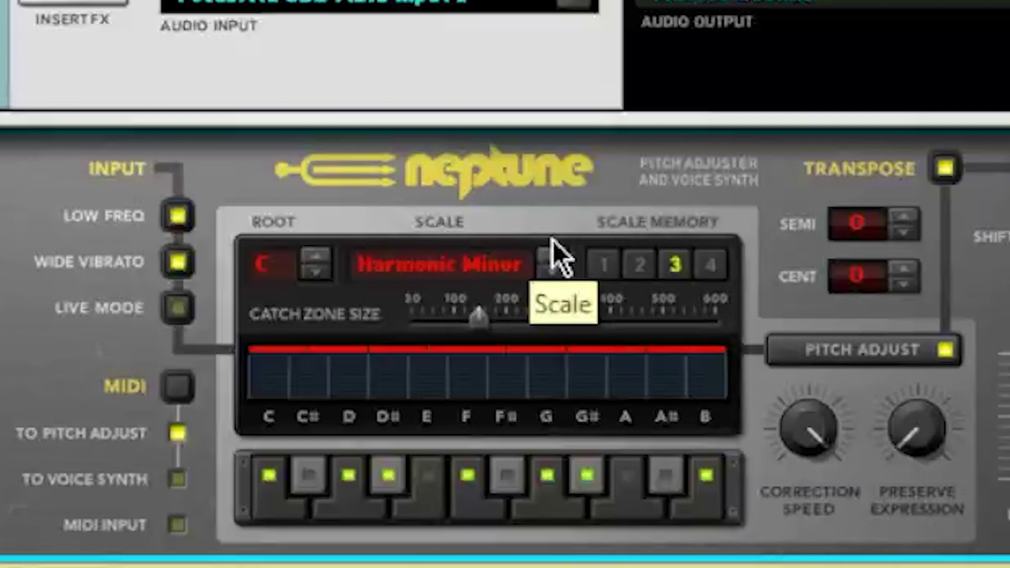
Switch among Neptune's four scale memories to compare the stored scales, ending on memory 1
left_click(712, 264)
left_click(640, 264)
left_click(604, 264)
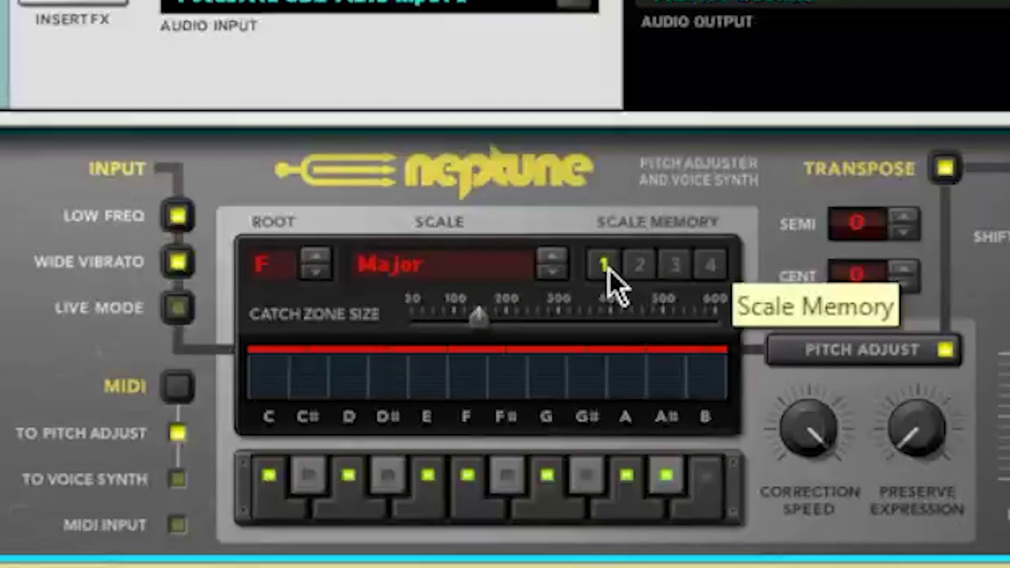
left_click(640, 264)
left_click(669, 266)
left_click(647, 266)
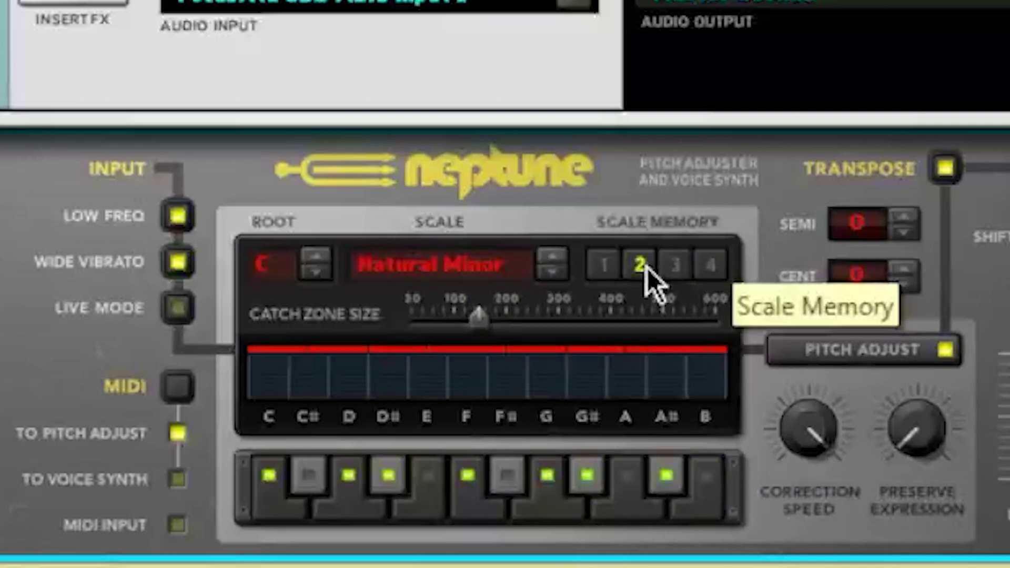
left_click(603, 266)
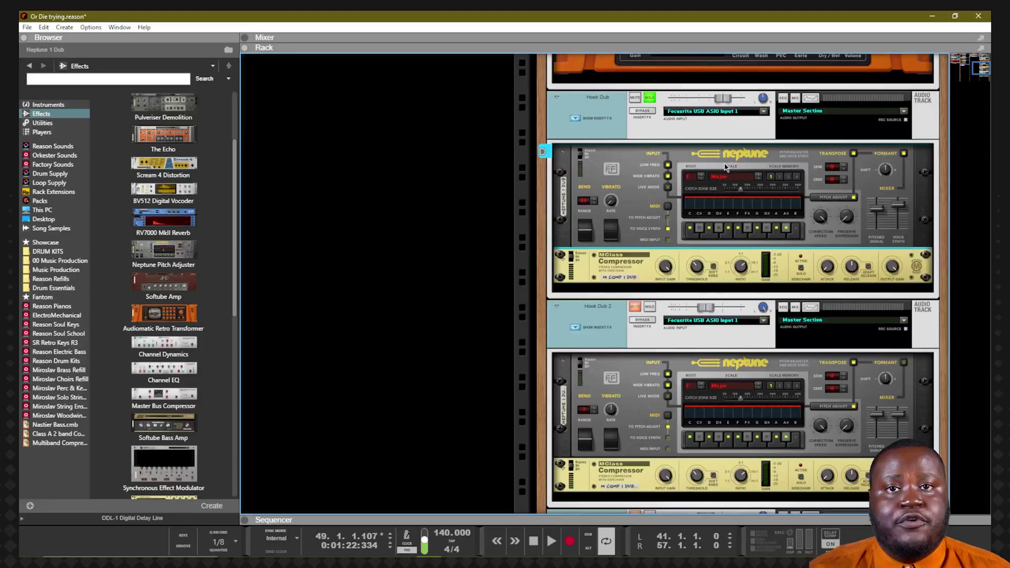
Try the Natural Minor, Harmonic Minor and Dorian scales in turn on the Hook Dub Neptune with root F
left_click(721, 176)
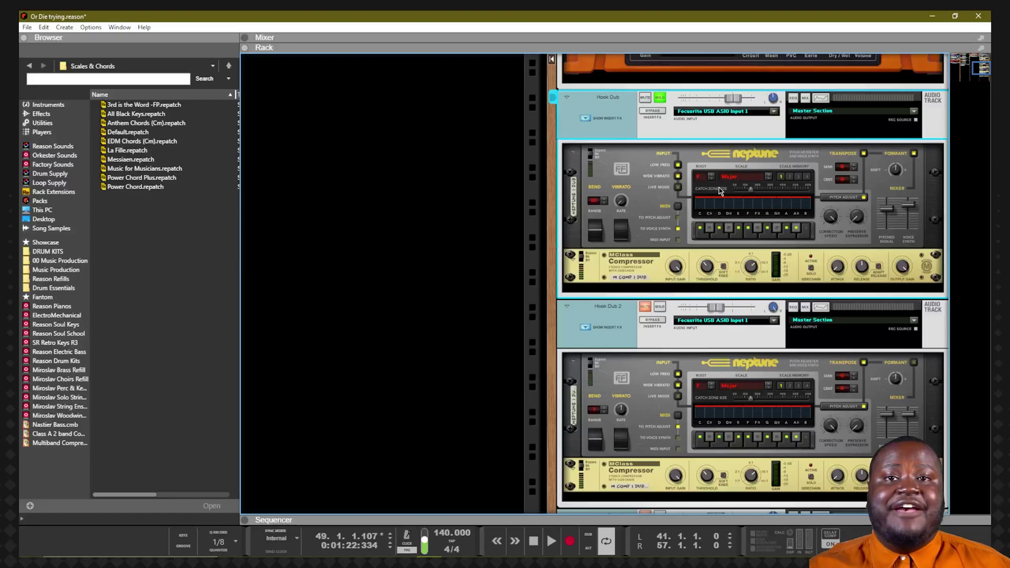
left_click(748, 178)
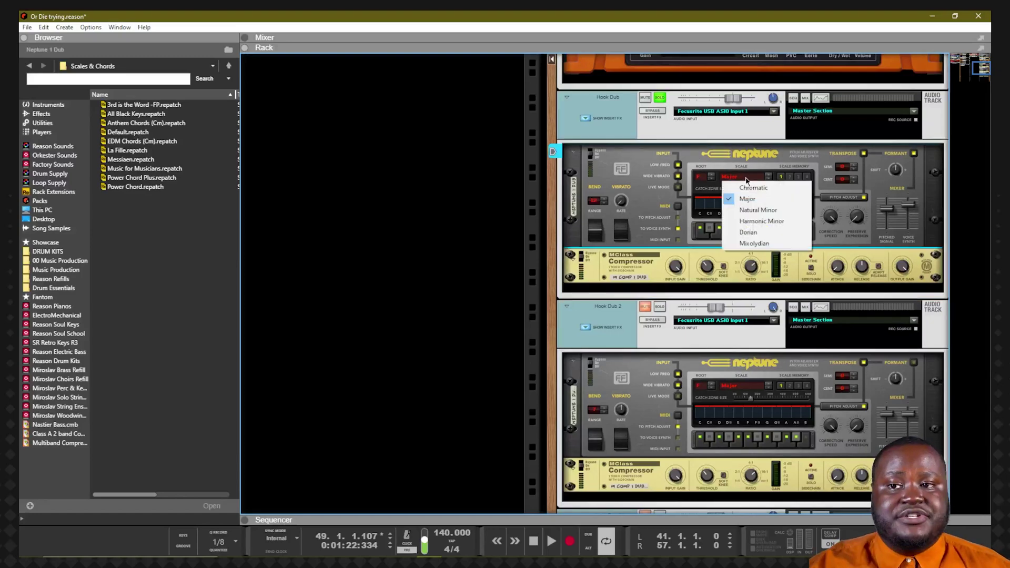
left_click(763, 209)
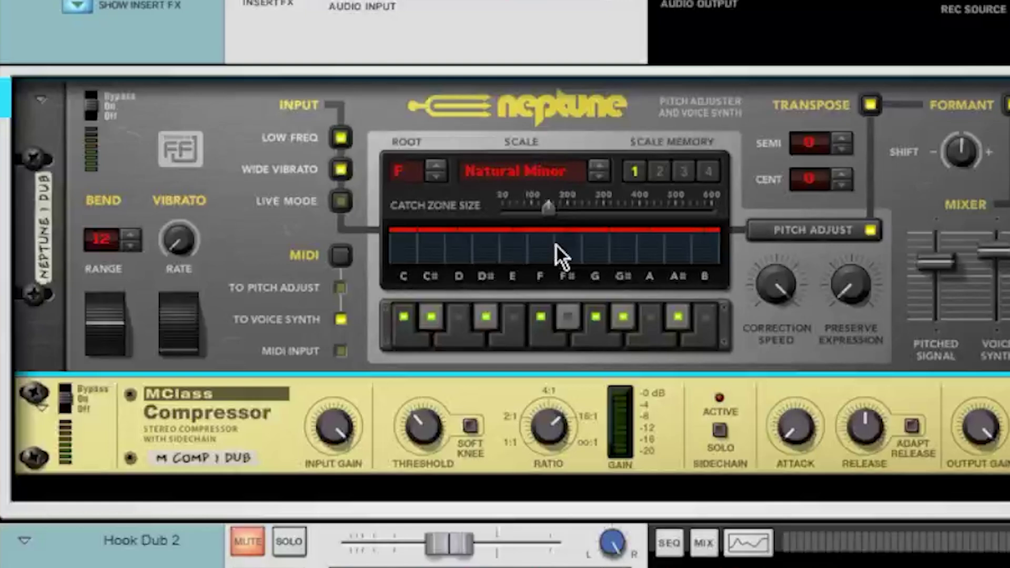
left_click(501, 171)
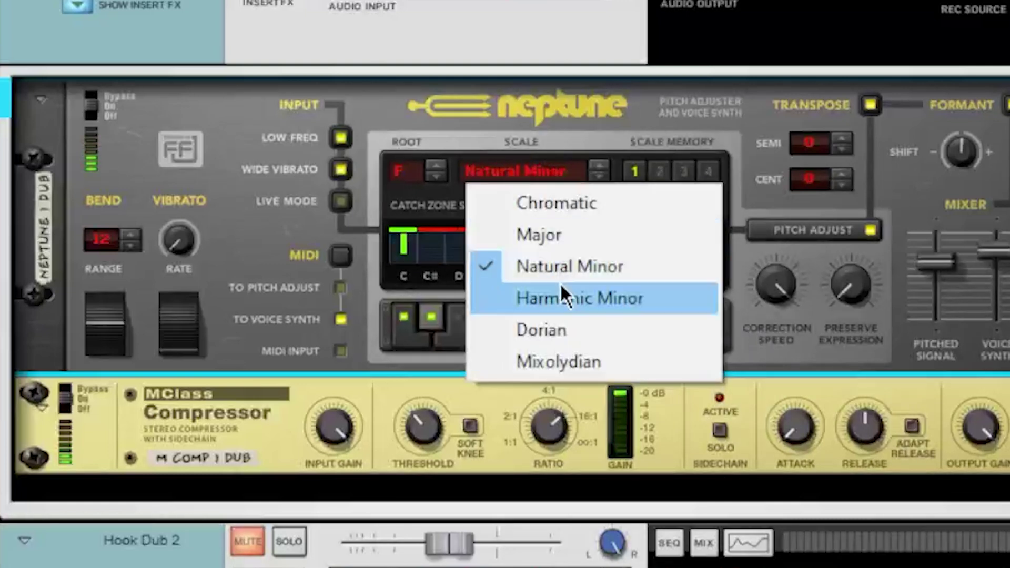
left_click(561, 298)
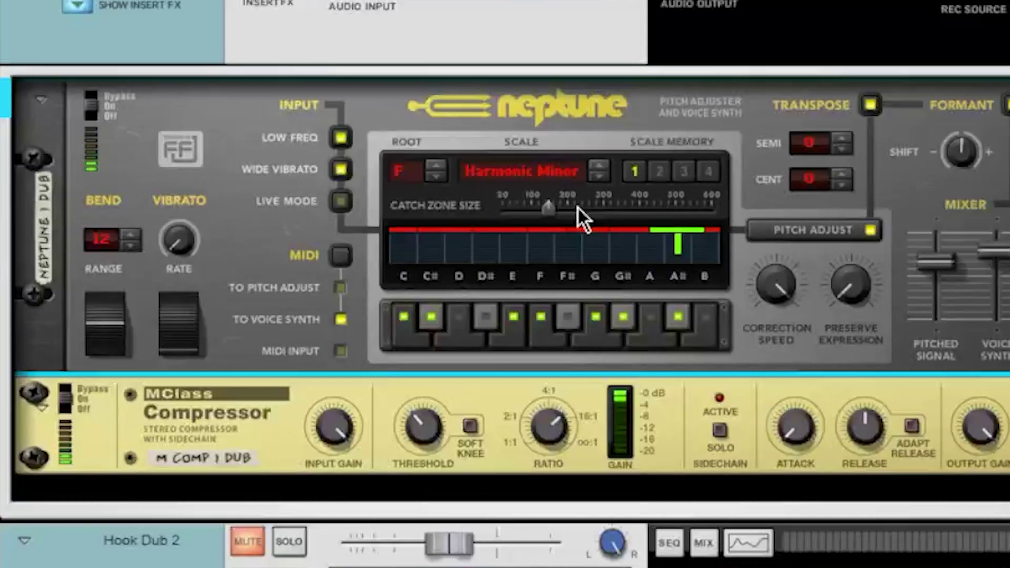
left_click(557, 176)
left_click(570, 331)
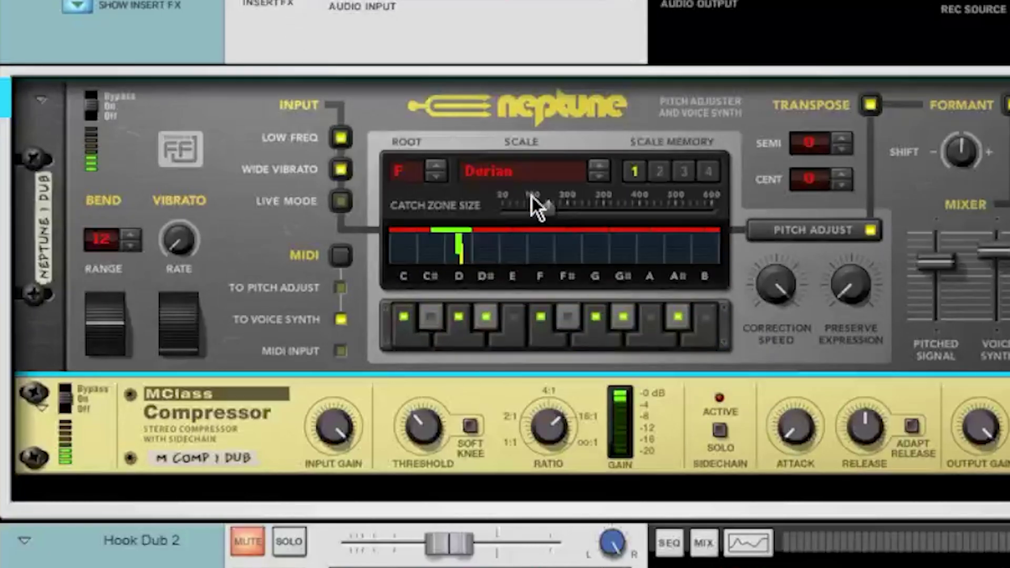
Try the Mixolydian and Chromatic scales on the Hook Dub Neptune and set its scale back to Major
left_click(524, 174)
left_click(543, 358)
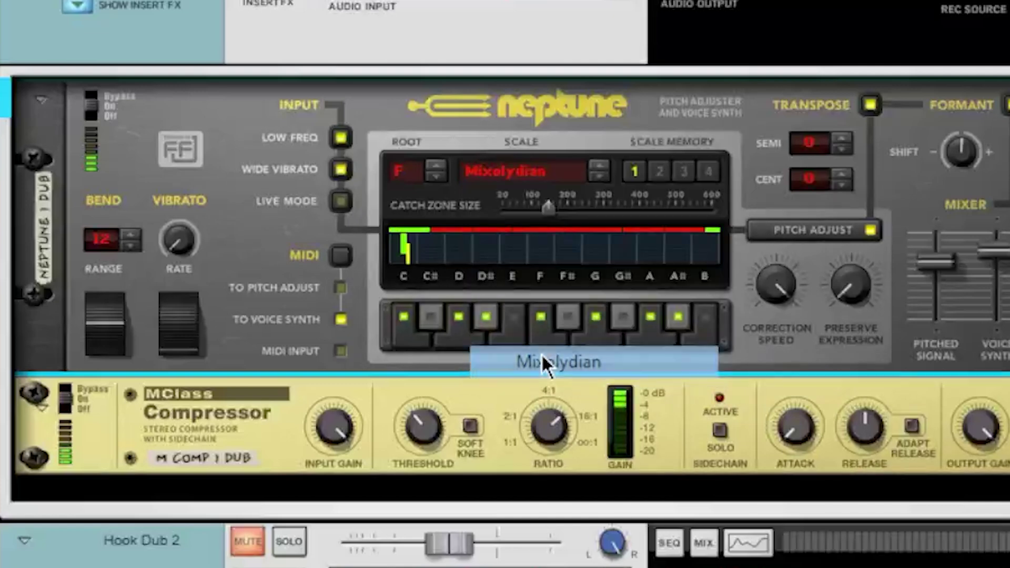
left_click(502, 175)
left_click(510, 191)
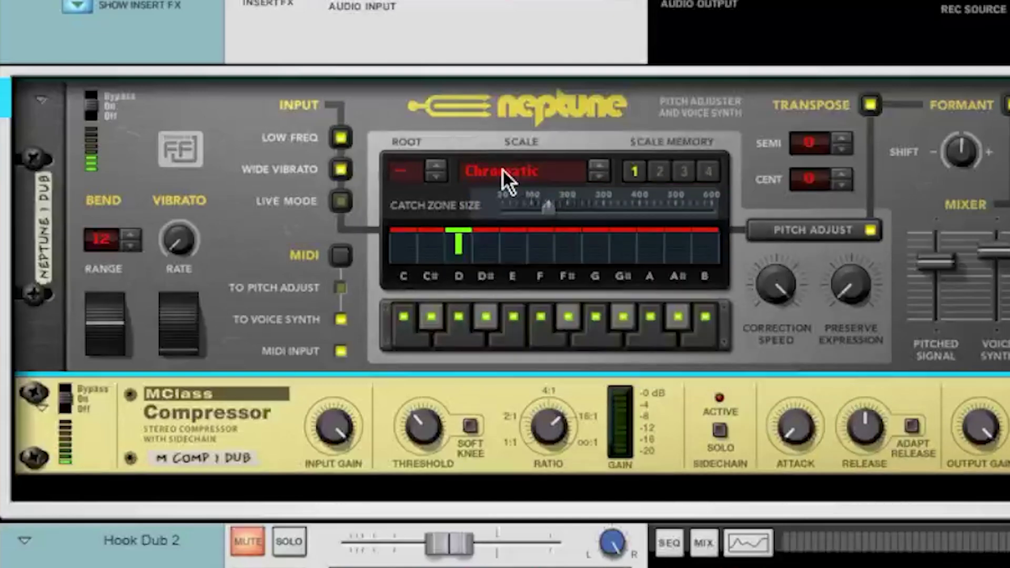
left_click(497, 174)
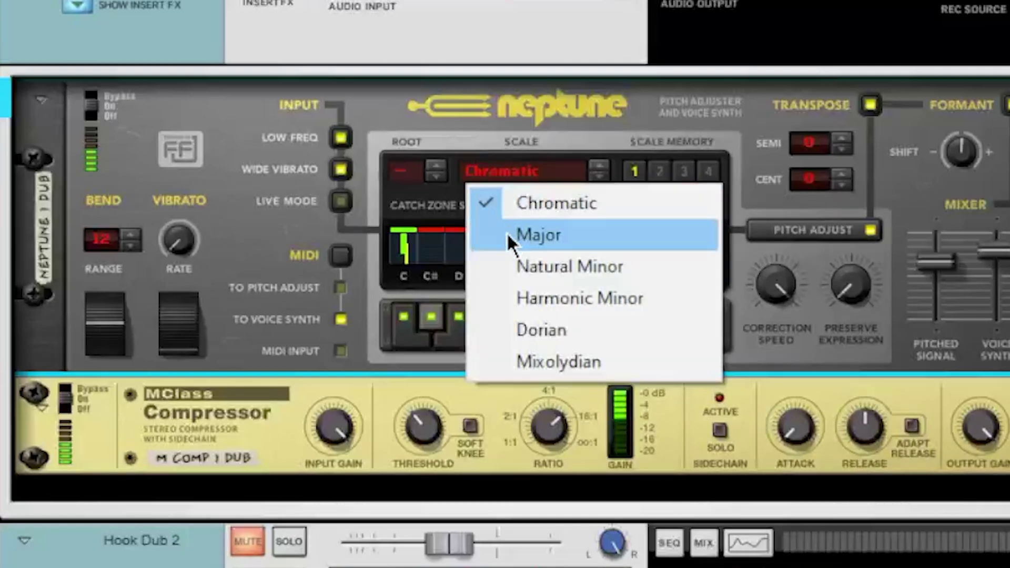
left_click(507, 235)
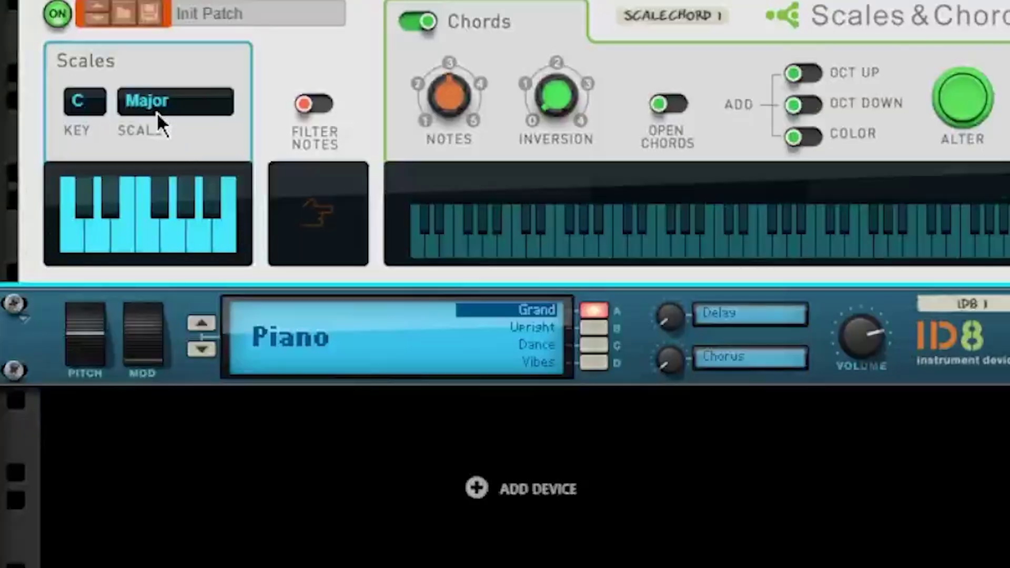
Try the Minor, Lydian and Mixolydian scales in the Scales & Chords player with the key of C
left_click(156, 112)
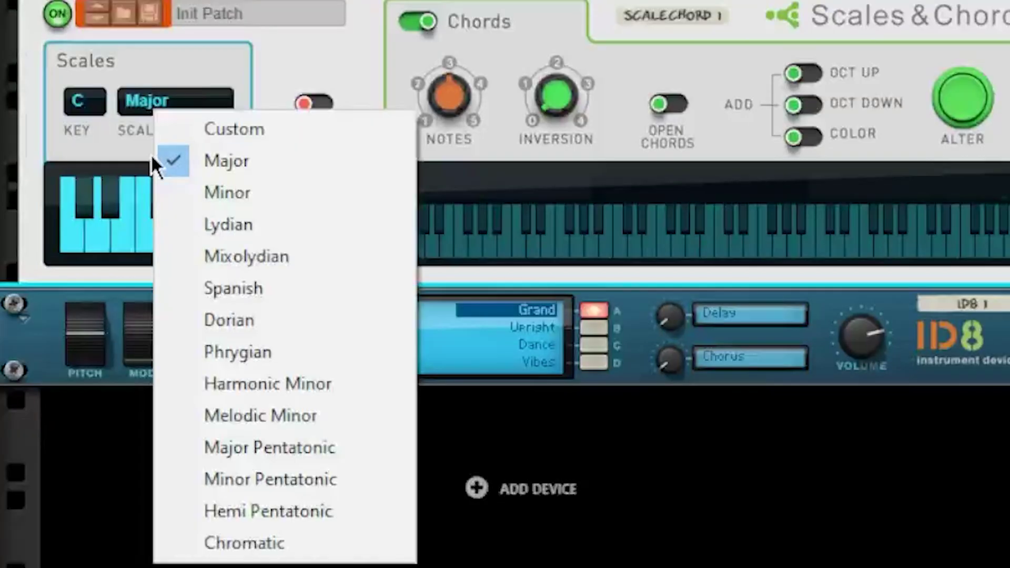
left_click(217, 192)
left_click(161, 100)
left_click(203, 213)
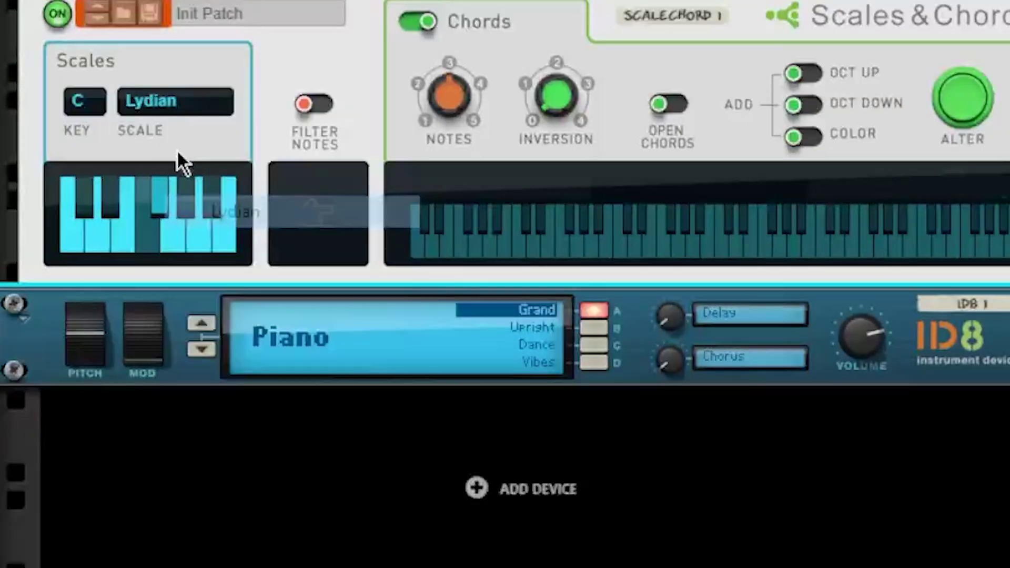
left_click(157, 103)
left_click(229, 257)
Try the Spanish and Custom scales in the Scales & Chords player and set its scale back to Major
left_click(173, 114)
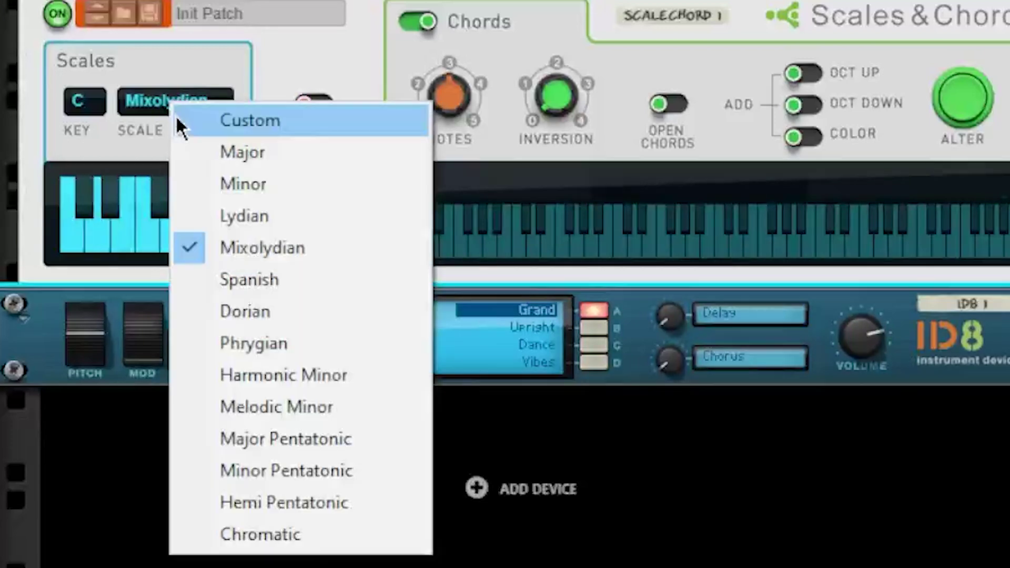
left_click(219, 284)
left_click(161, 112)
left_click(201, 127)
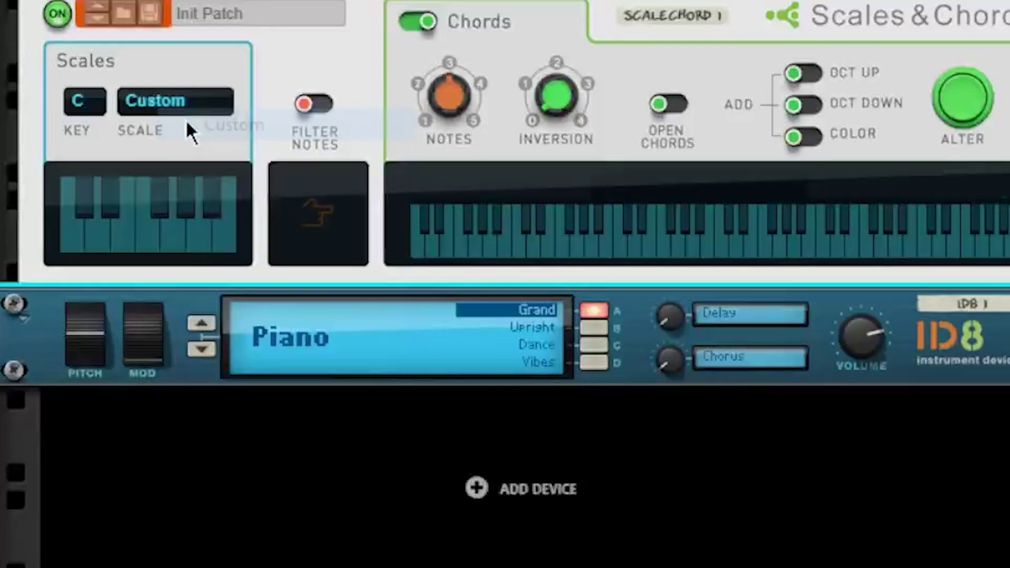
left_click(174, 103)
left_click(204, 156)
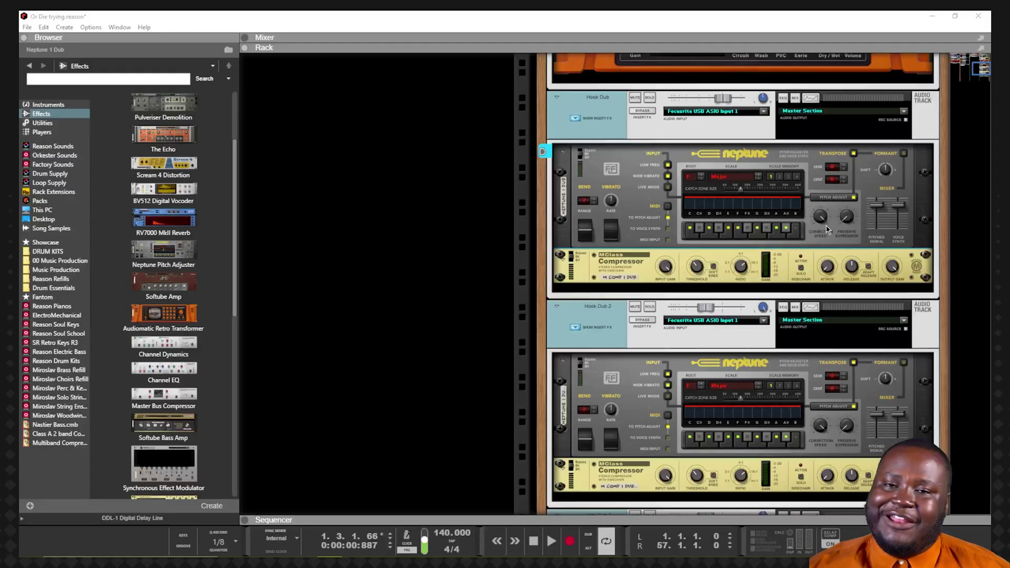
Solo the Hook Dub track, audition it with the rack in view, and stop playback
mouse_move(845, 217)
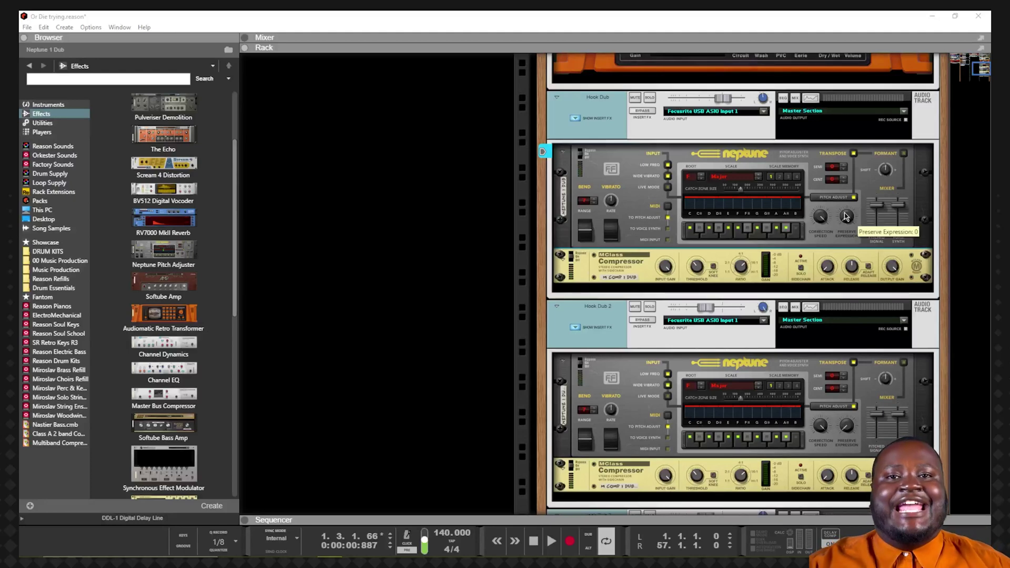
left_click(652, 99)
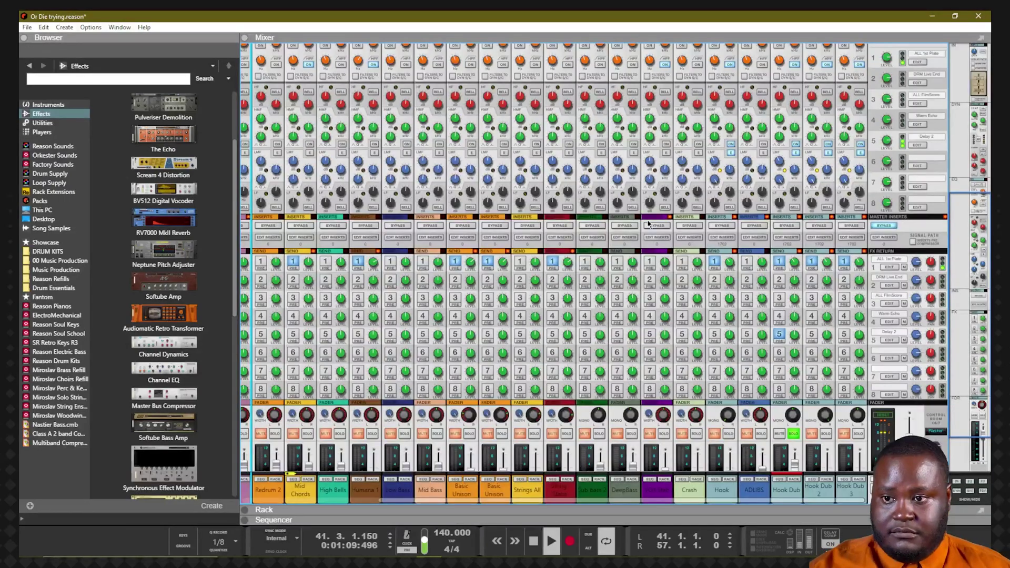
key("F5")
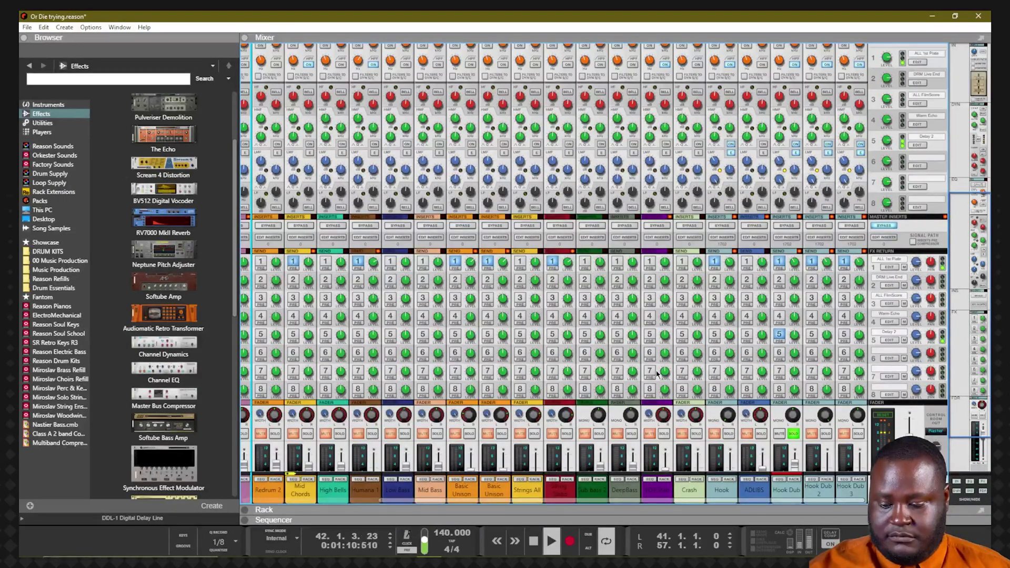
key("F6")
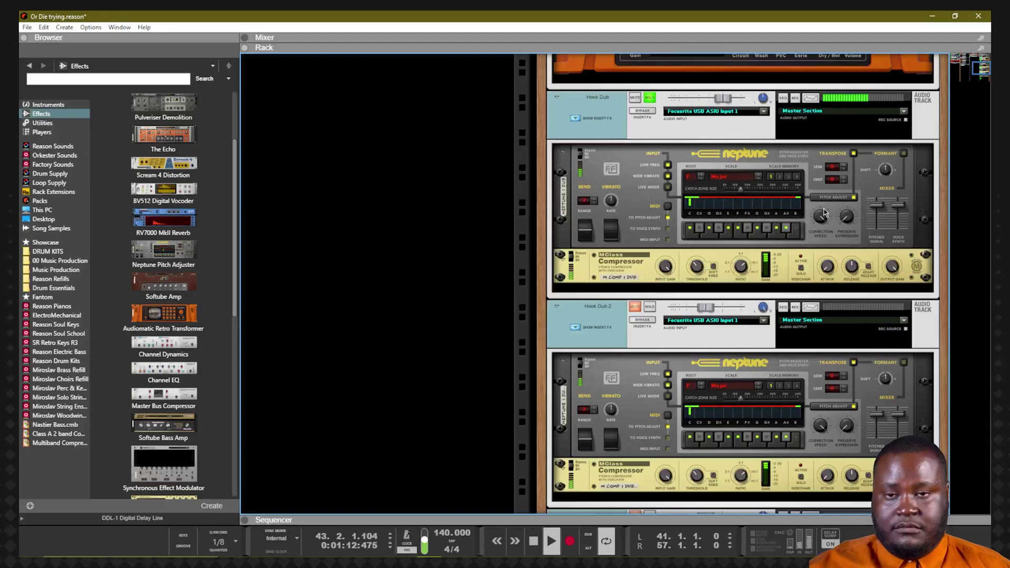
key("space")
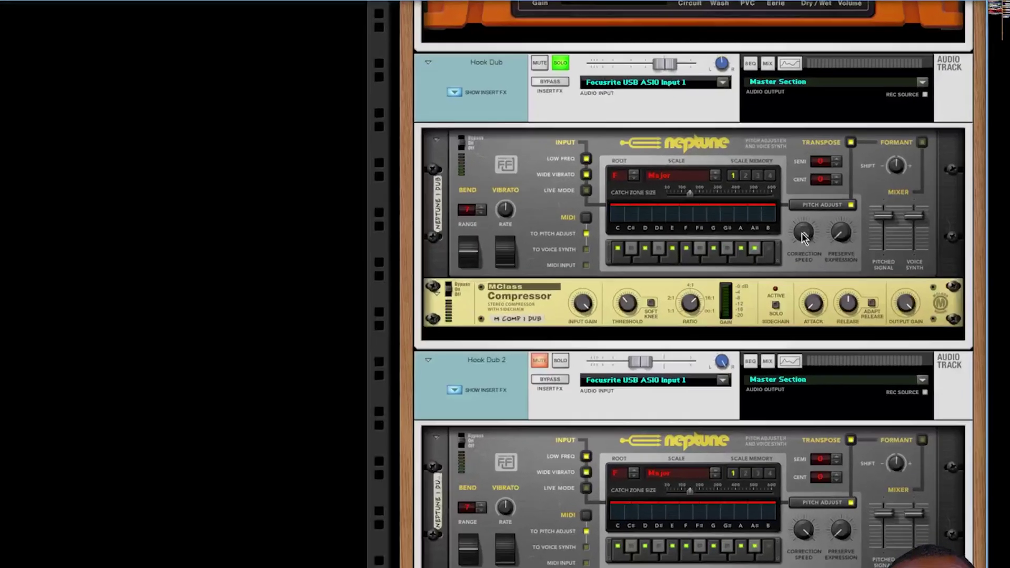
Sweep the Hook Dub Neptune's Correction Speed to minimum and back to maximum, audition the vocal and stop playback
left_click_drag(822, 217, 817, 256)
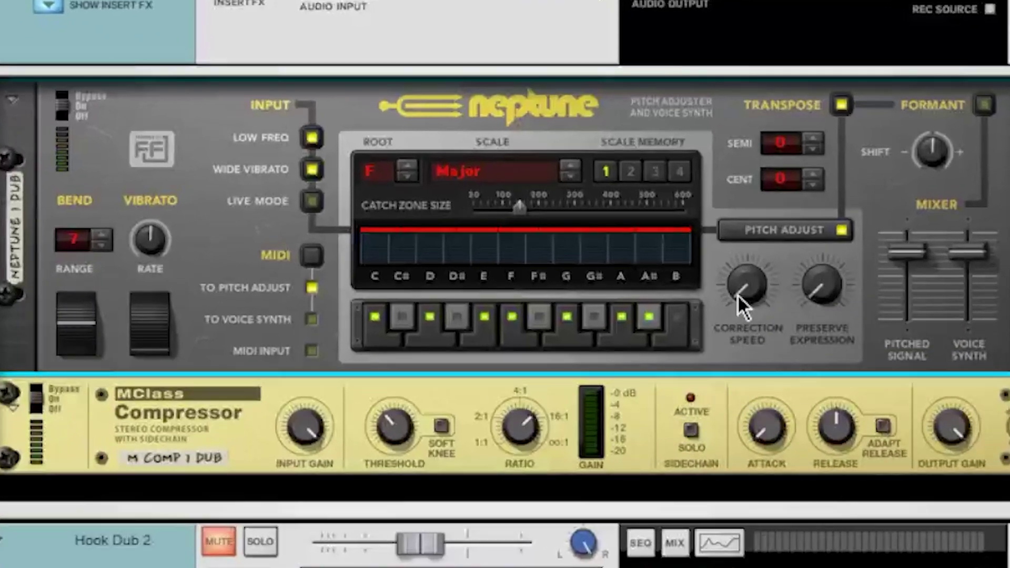
left_click_drag(737, 295, 744, 266)
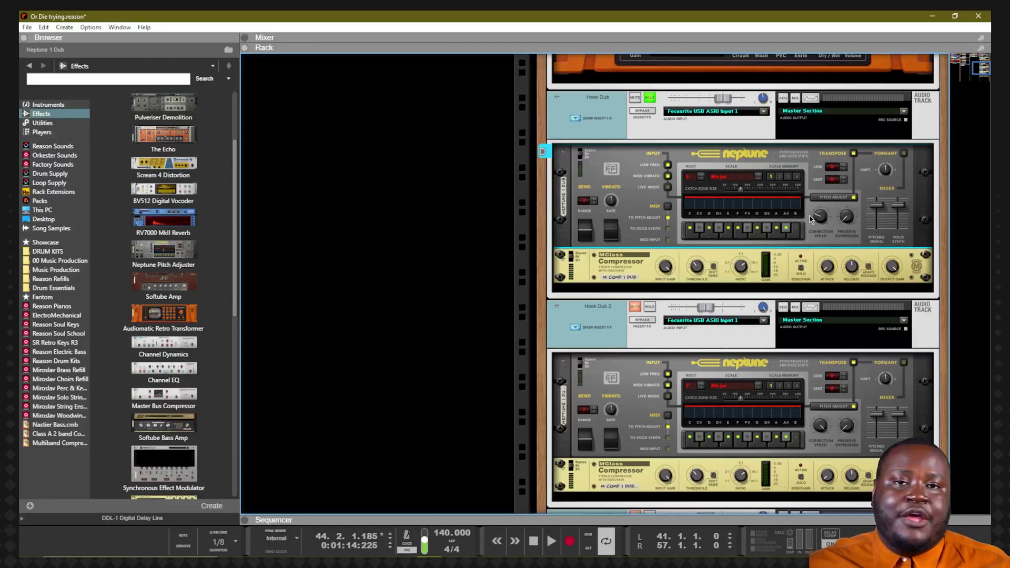
left_click_drag(810, 215, 810, 208)
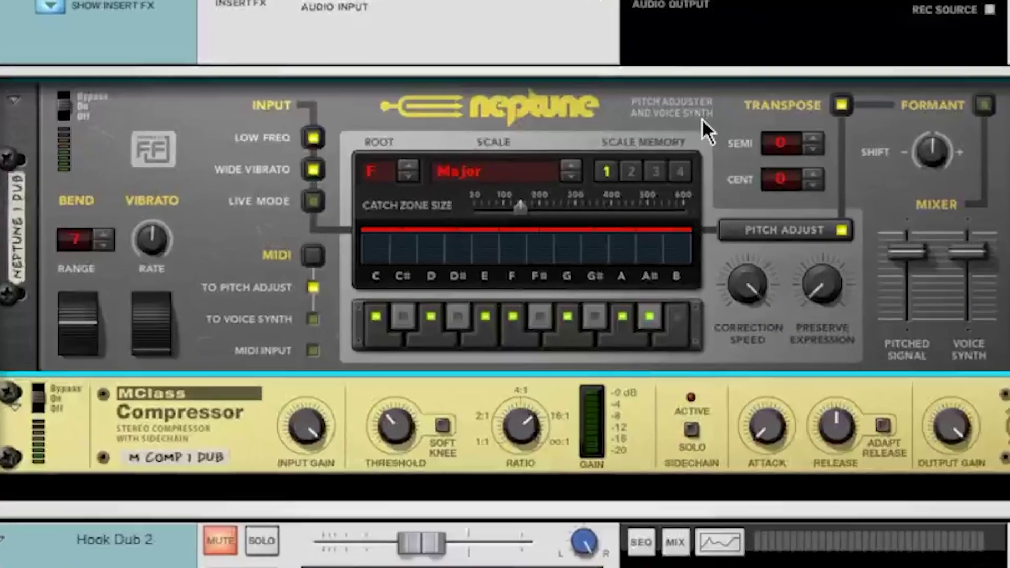
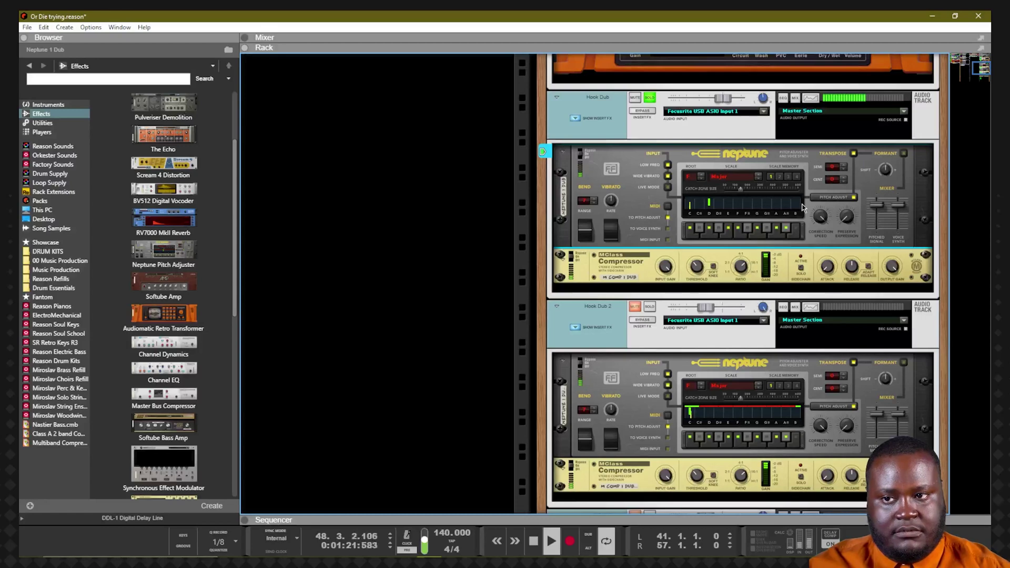
key("space")
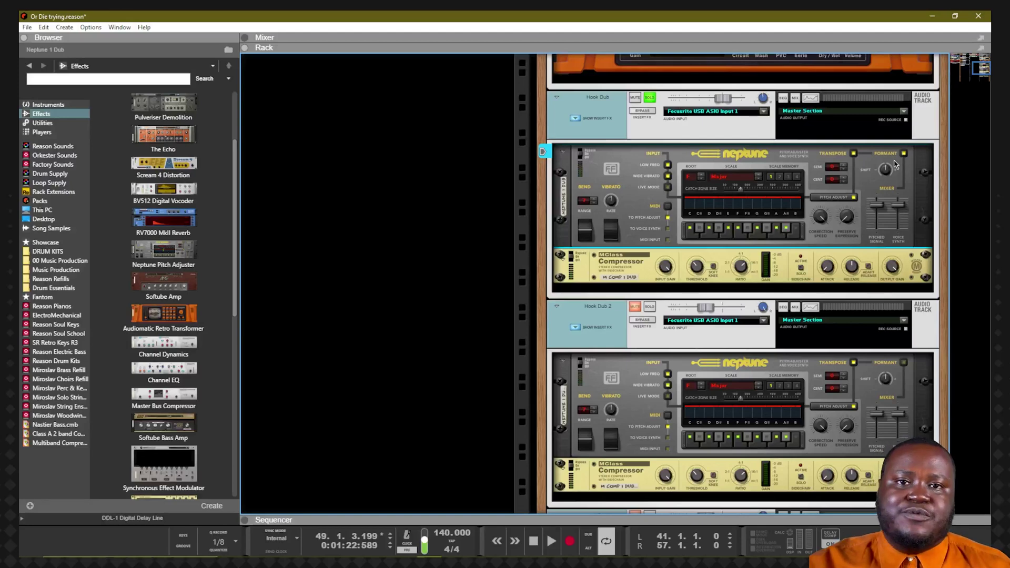
Audition the soloed Hook Dub vocal through Neptune and stop playback
key("space")
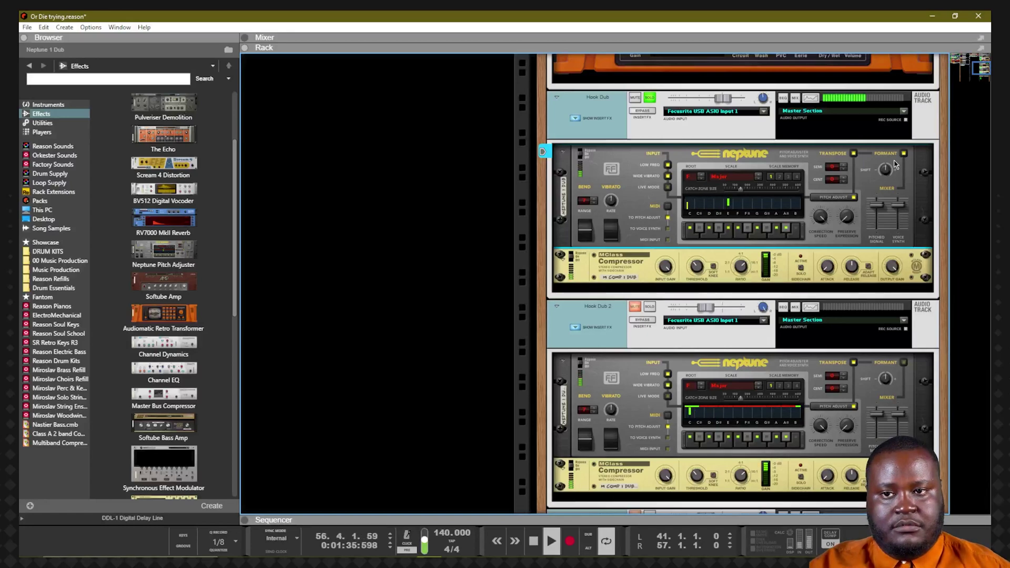
key("space")
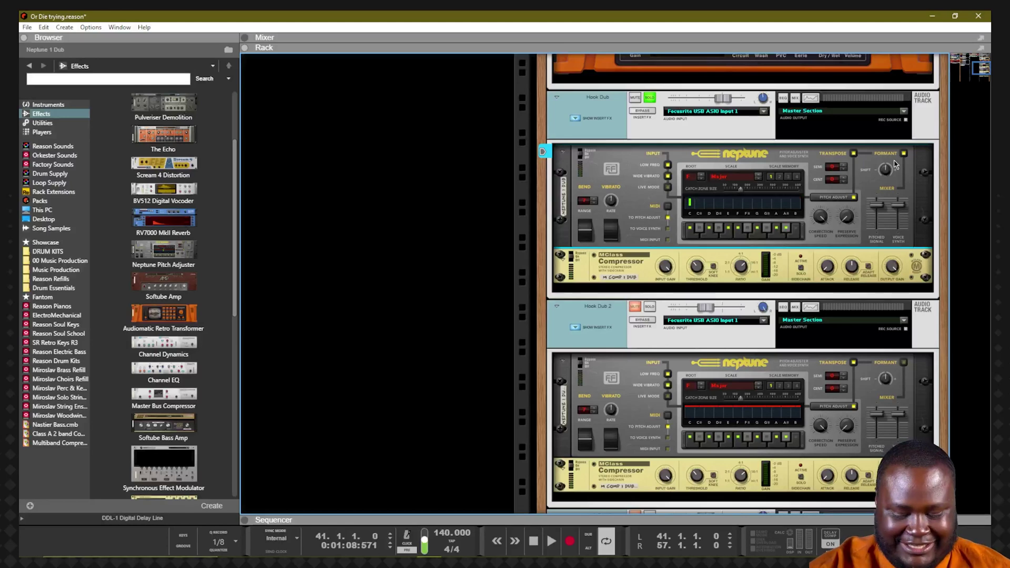
key("space")
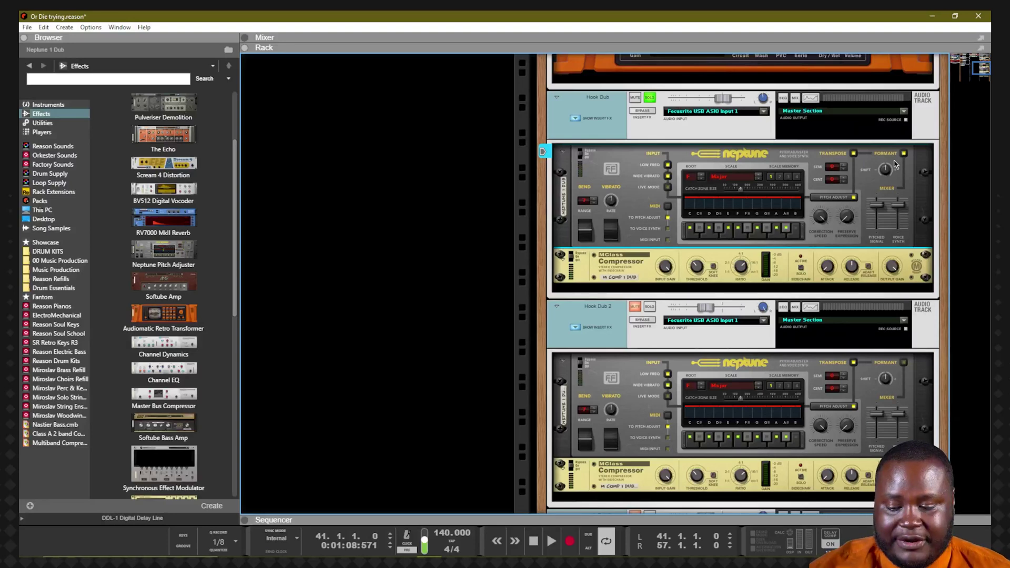
Show the sequencer and record MIDI notes on the Neptune 1 Dub track starting at bar 41
key("F7")
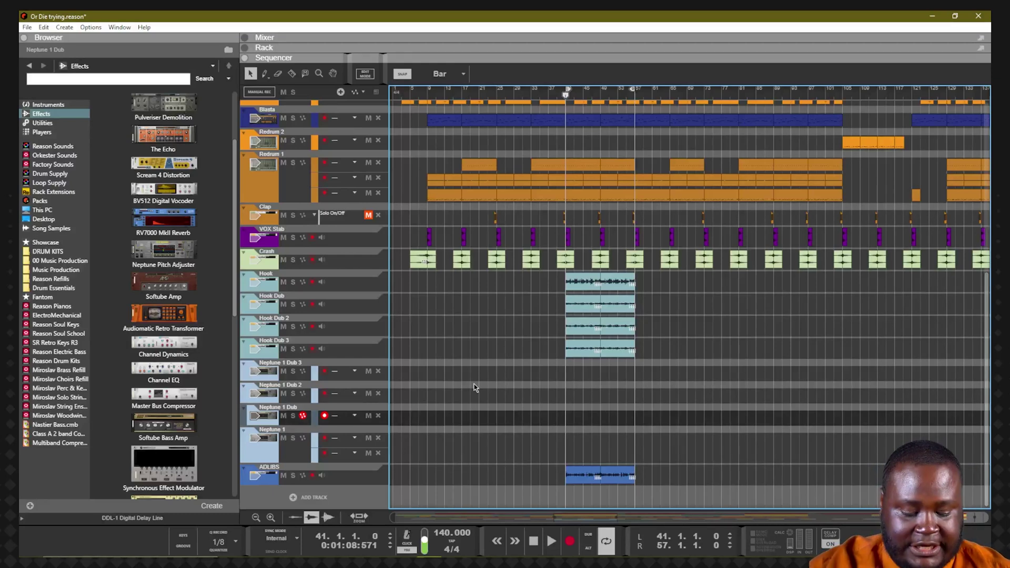
key("ctrl+Return")
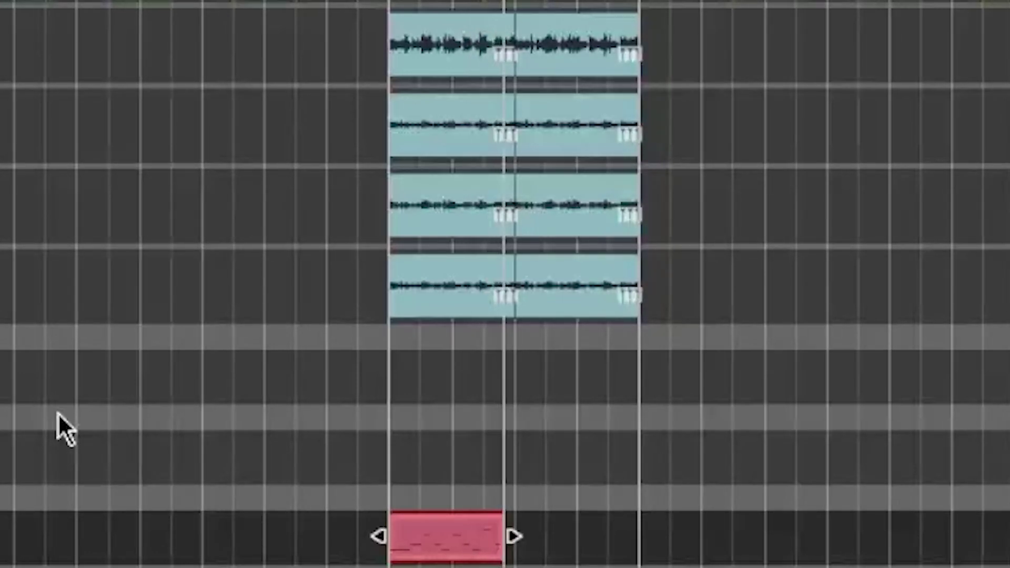
key("space")
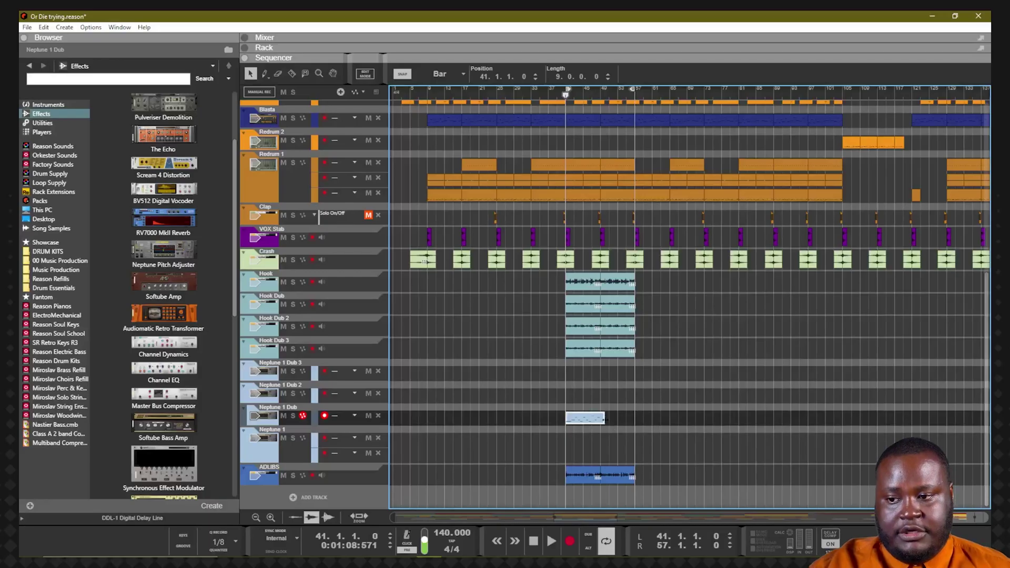
Trim the recorded Neptune 1 Dub clip to 8 bars, check its notes, and move the clip to bar 49
left_click_drag(605, 418, 601, 418)
double_click(599, 418)
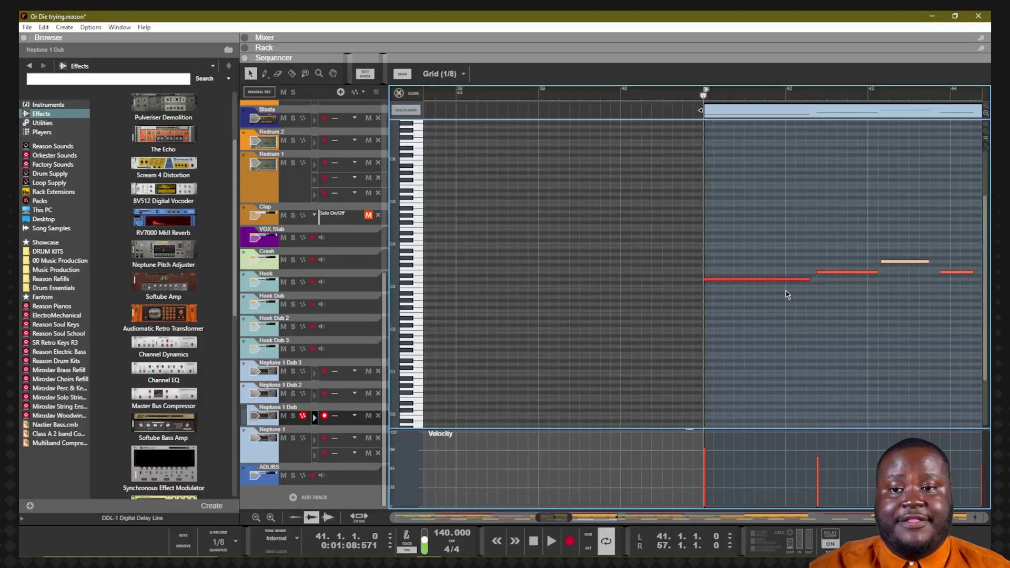
left_click_drag(548, 519, 563, 519)
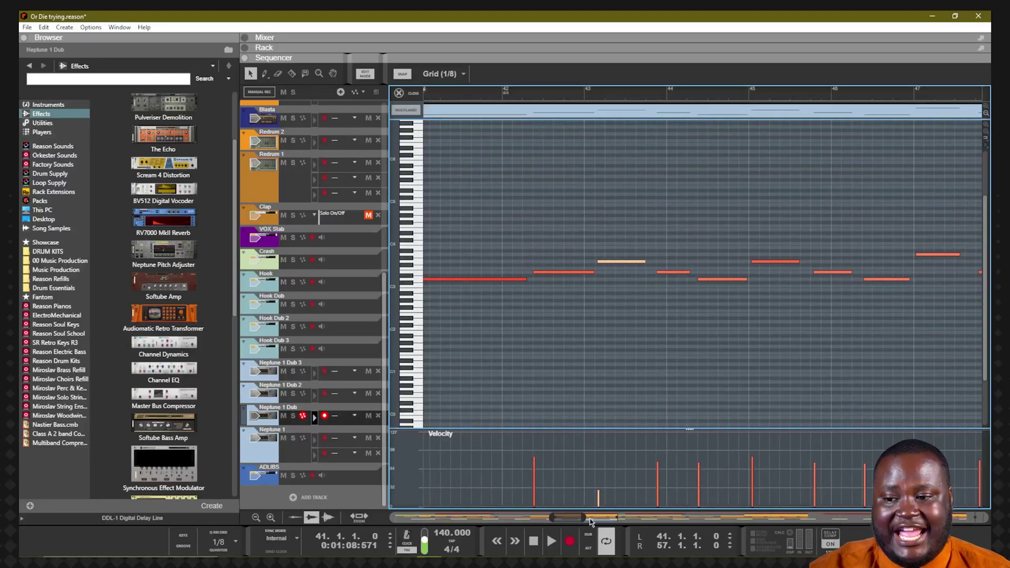
scroll(643, 474, "down", 4)
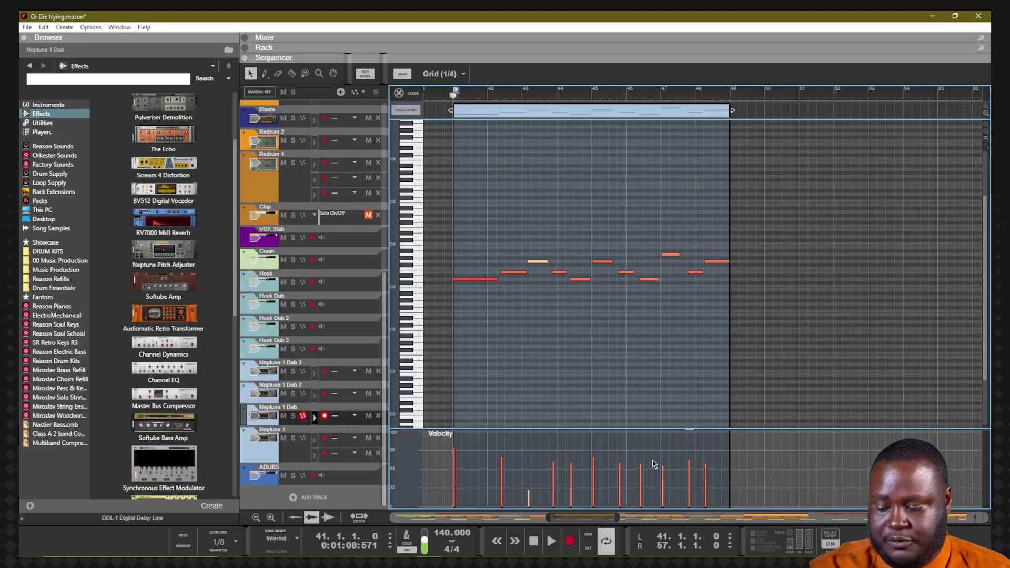
key("ctrl+e")
left_click_drag(544, 424, 578, 424)
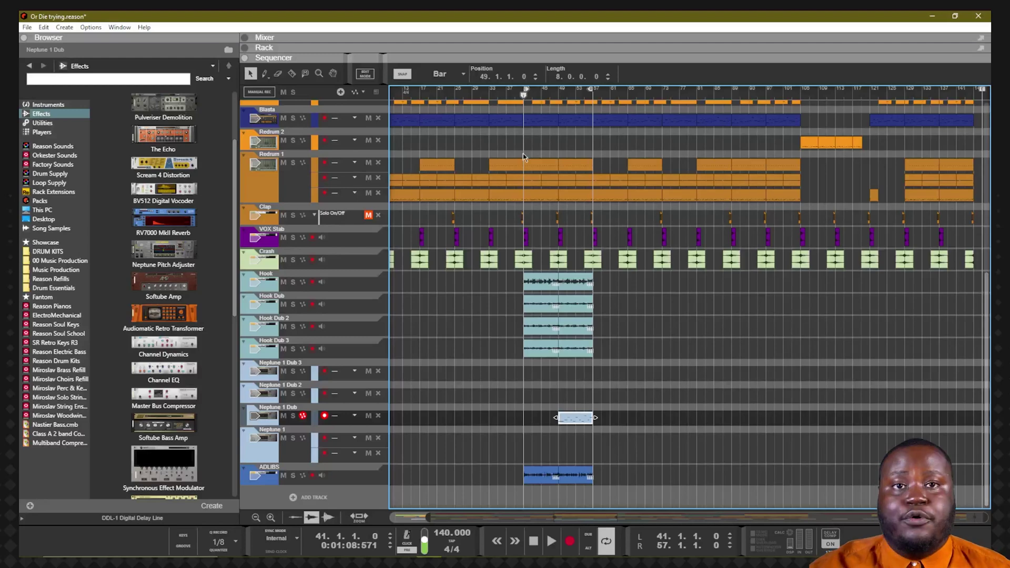
Play the arrangement from bar 41 through the moved Neptune 1 Dub clip and stop playback
key("F5")
key("space")
key("F7")
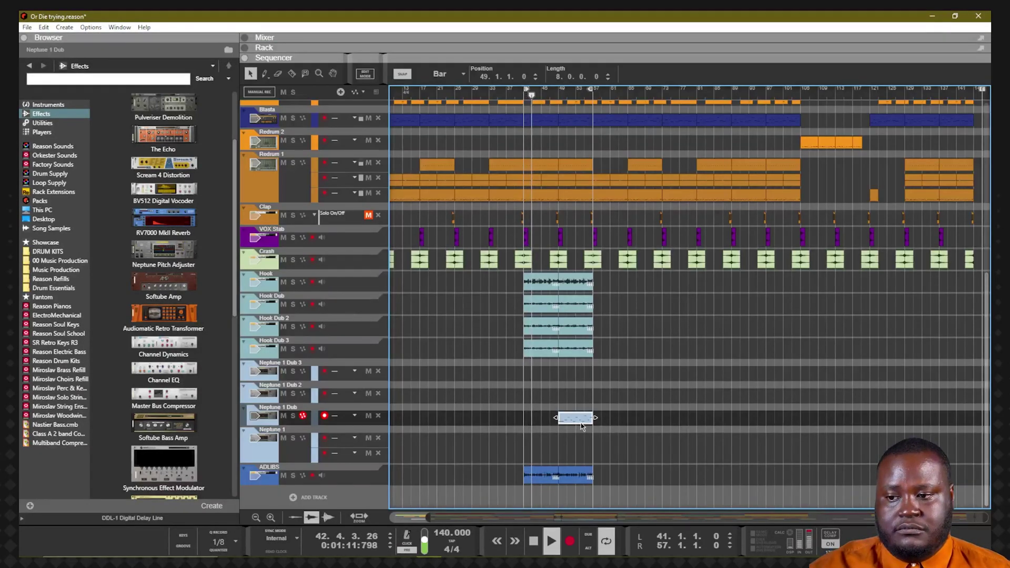
left_click(607, 396)
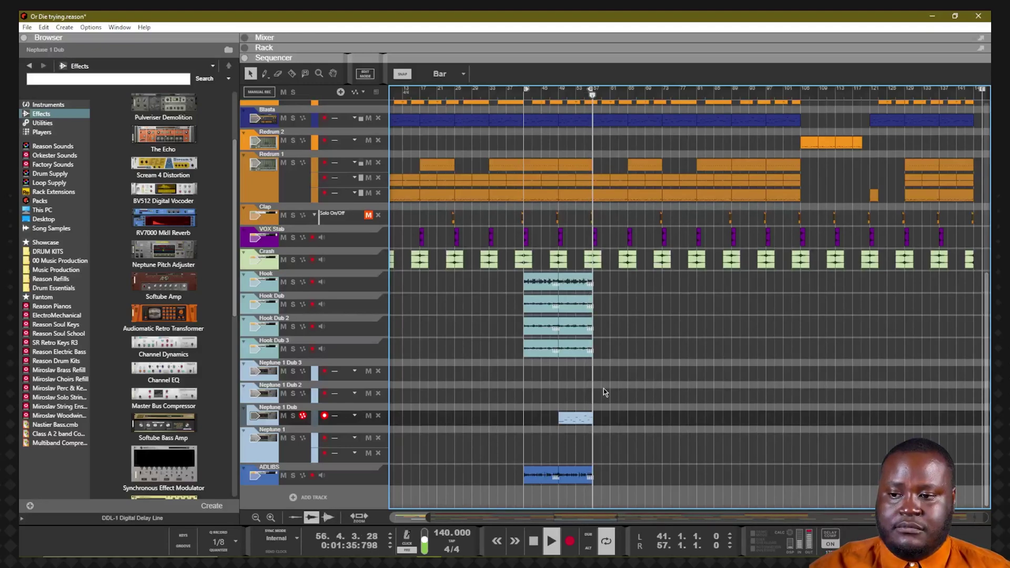
key("space")
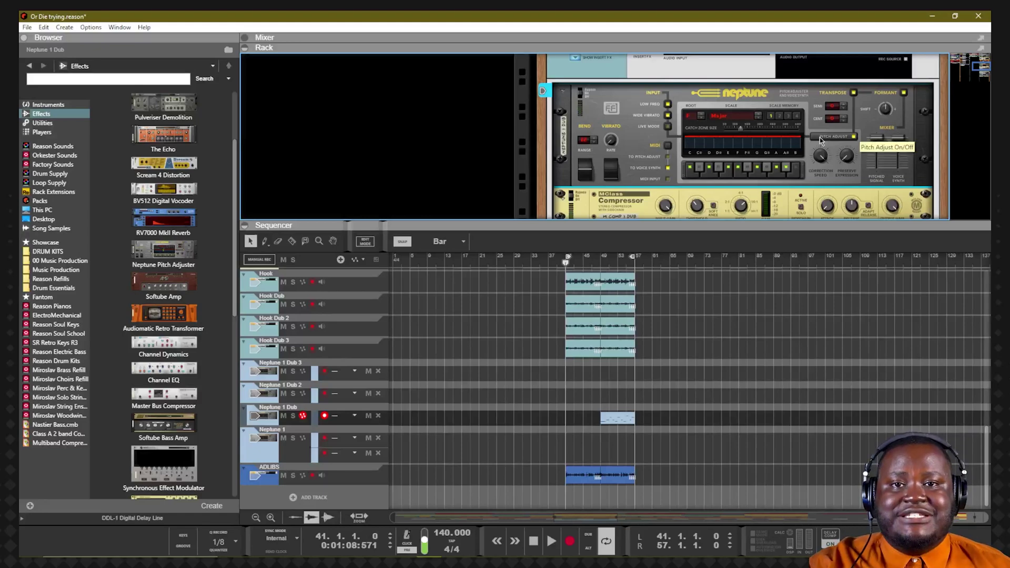
Position playback at bar 49 and raise the Hook Dub Neptune's Voice Synth level with MIDI routed to Voice Synth
left_click(601, 263)
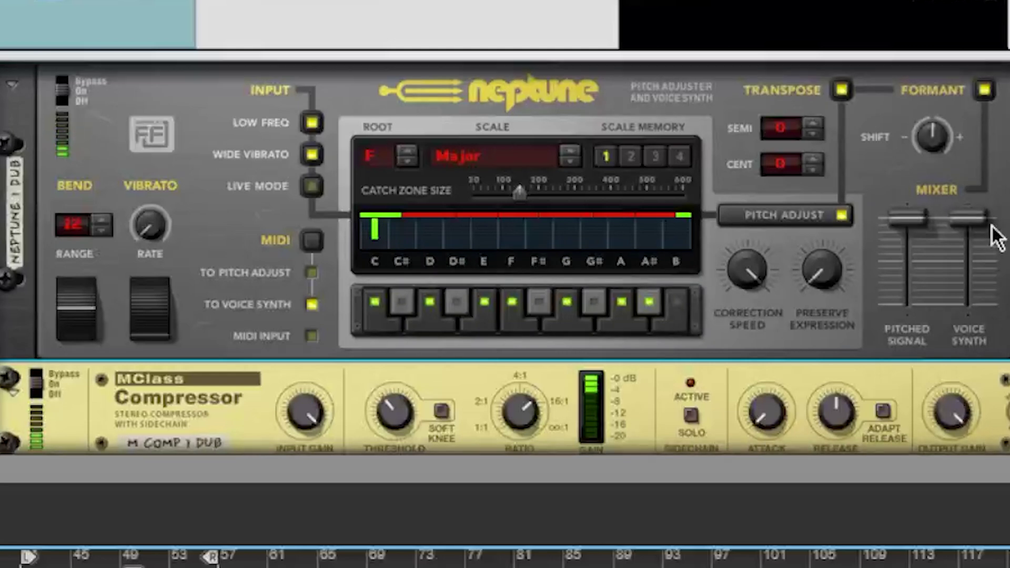
mouse_move(970, 217)
left_mouse_down()
mouse_move(982, 264)
mouse_move(975, 324)
mouse_move(964, 199)
left_mouse_up()
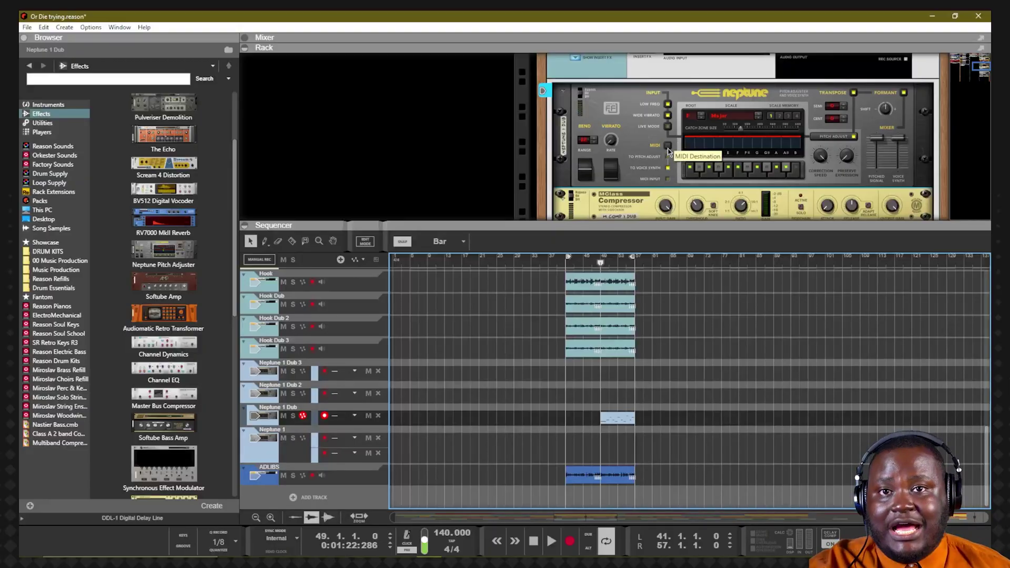
left_click(667, 148)
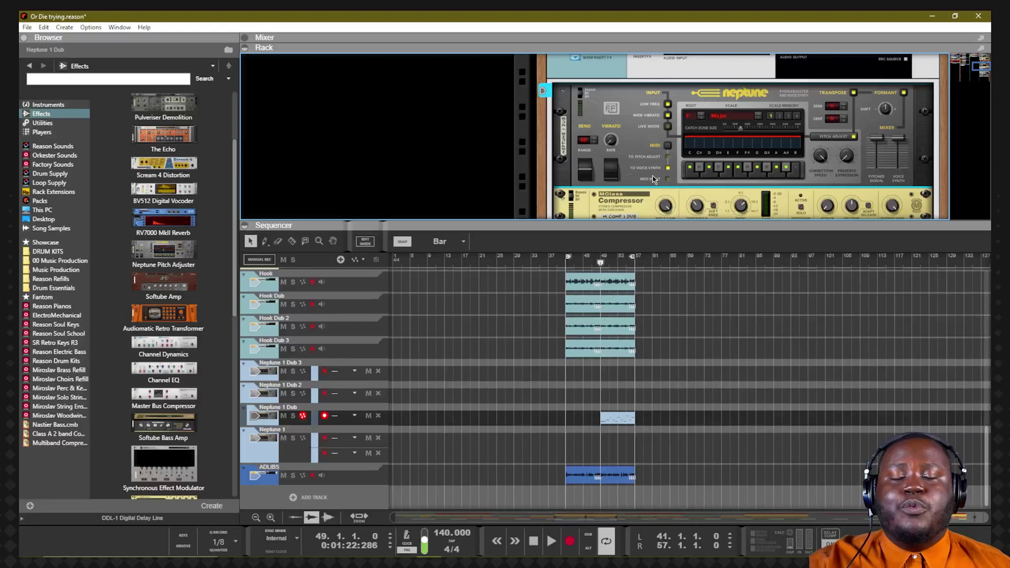
Audition the vocal from bar 41 and again from bar 49 to compare it with and without the MIDI notes
left_click(567, 260)
key("space")
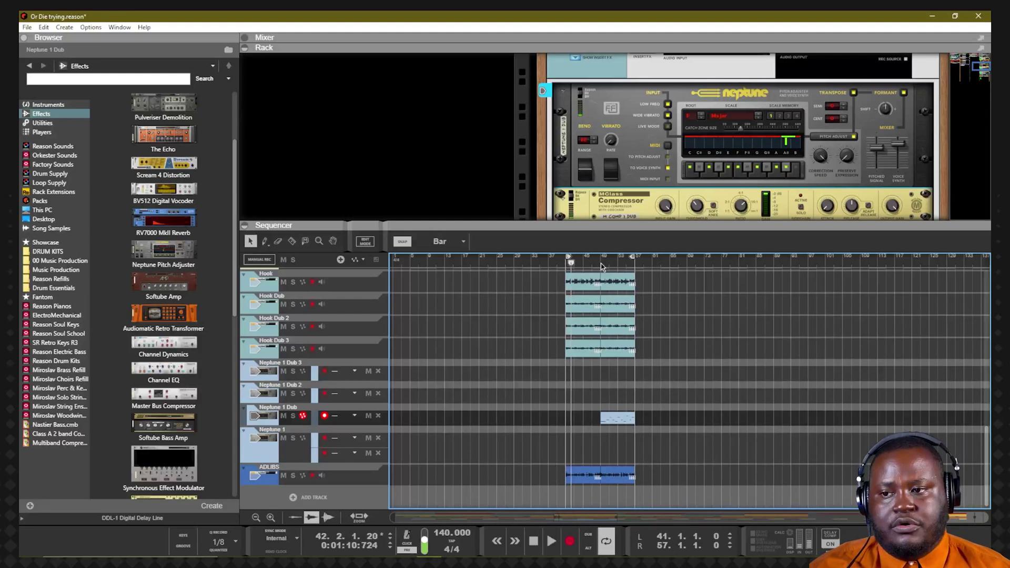
key("space")
left_click(601, 262)
key("space")
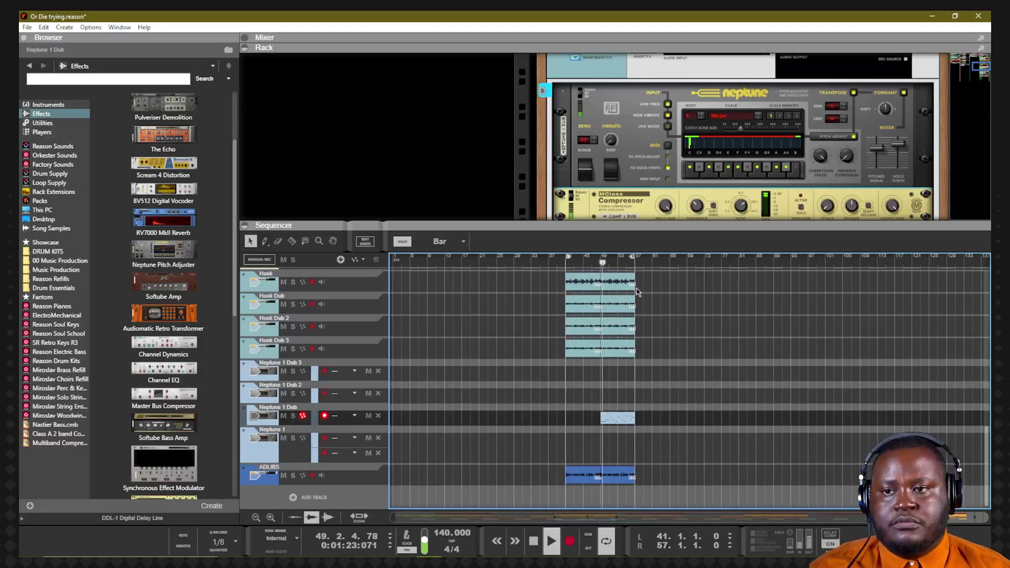
key("space")
Open the Neptune 1 Dub clip's notes, select its first note, and audition it from bar 49
left_click_drag(587, 262, 614, 263)
key("ctrl+e")
left_click(703, 377)
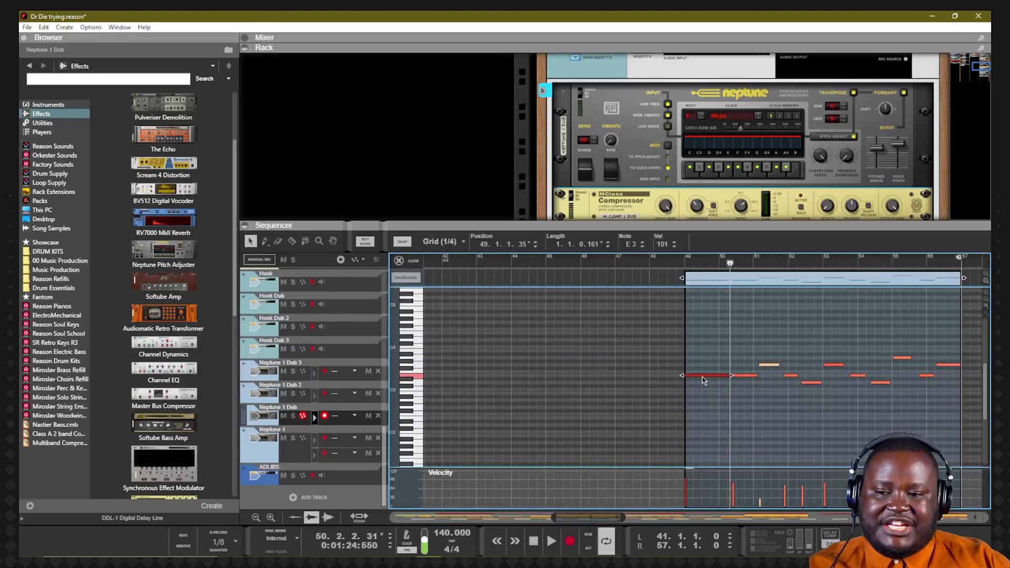
key("KP_1")
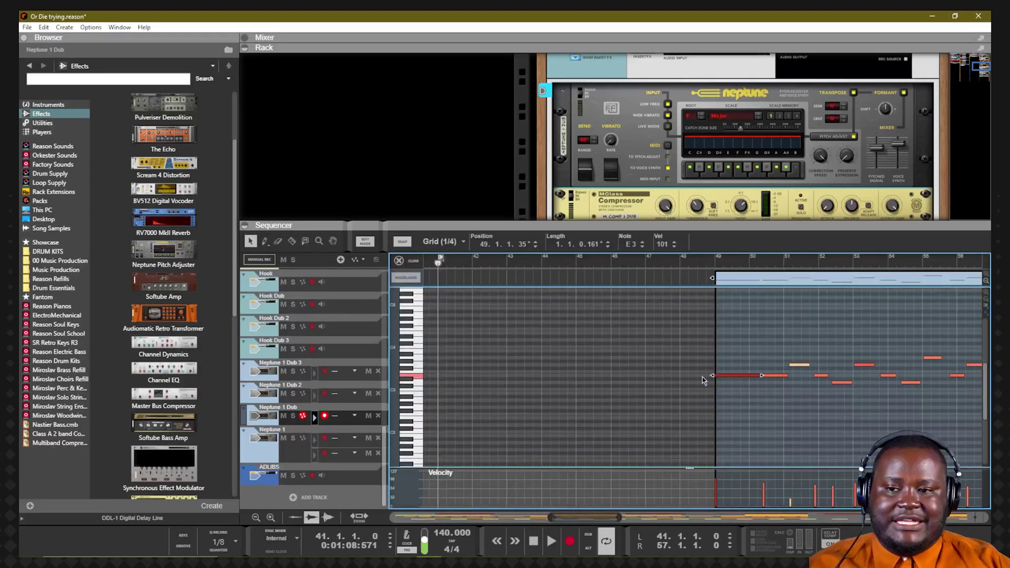
left_click(715, 264)
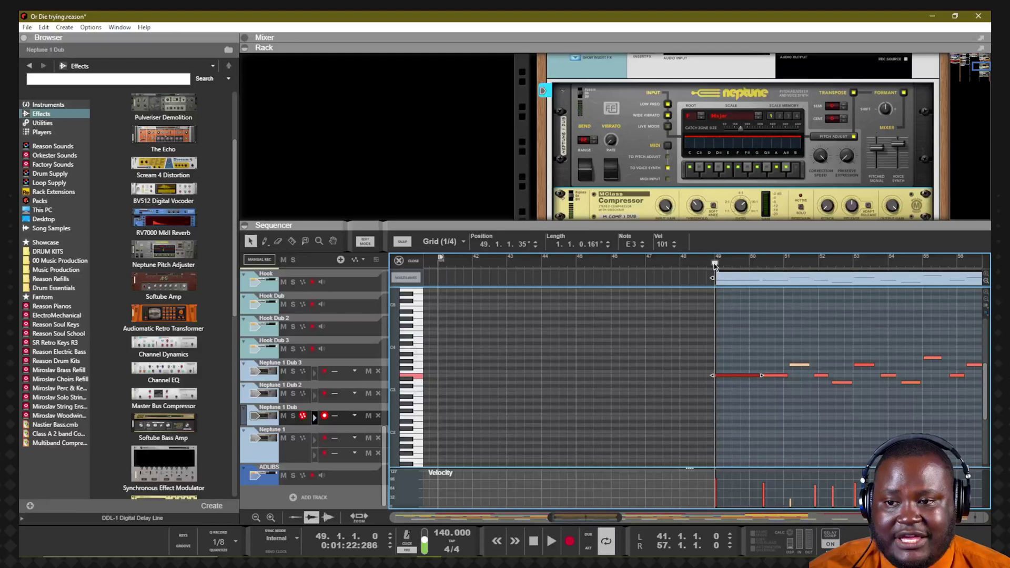
key("space")
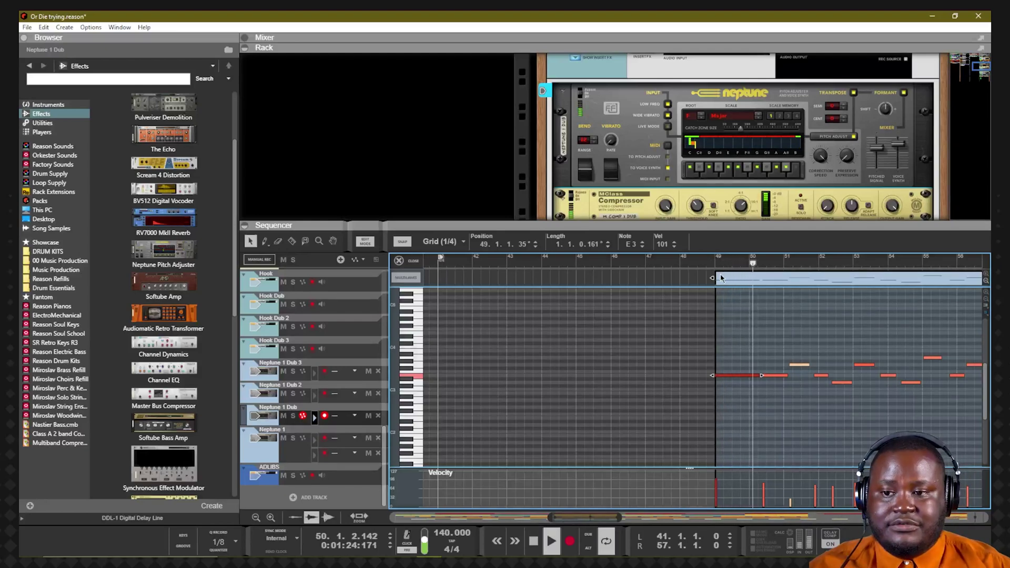
key("space")
Raise the clip's first note to F3 and then F#3, auditioning each pitch
key("Up")
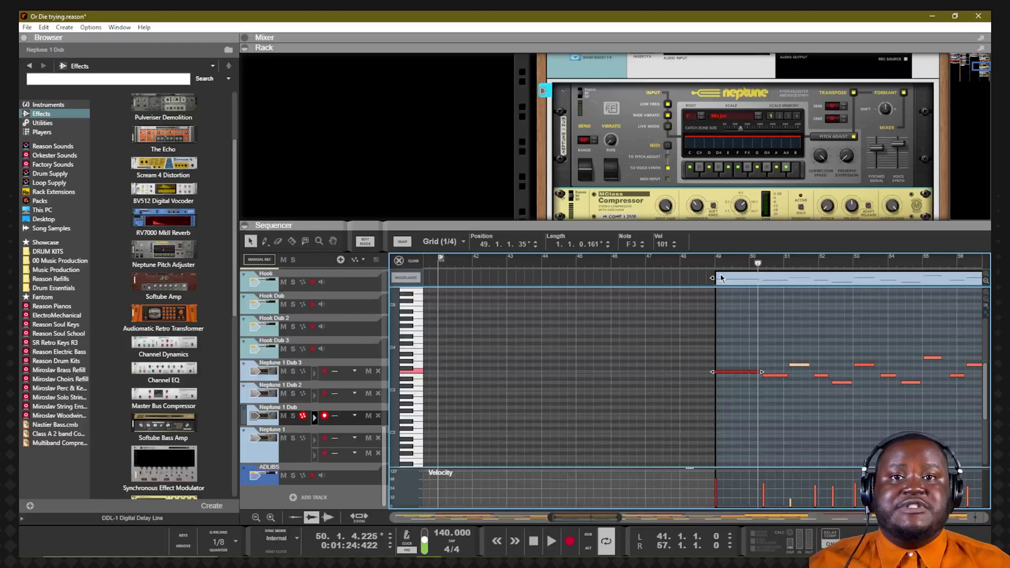
key("space")
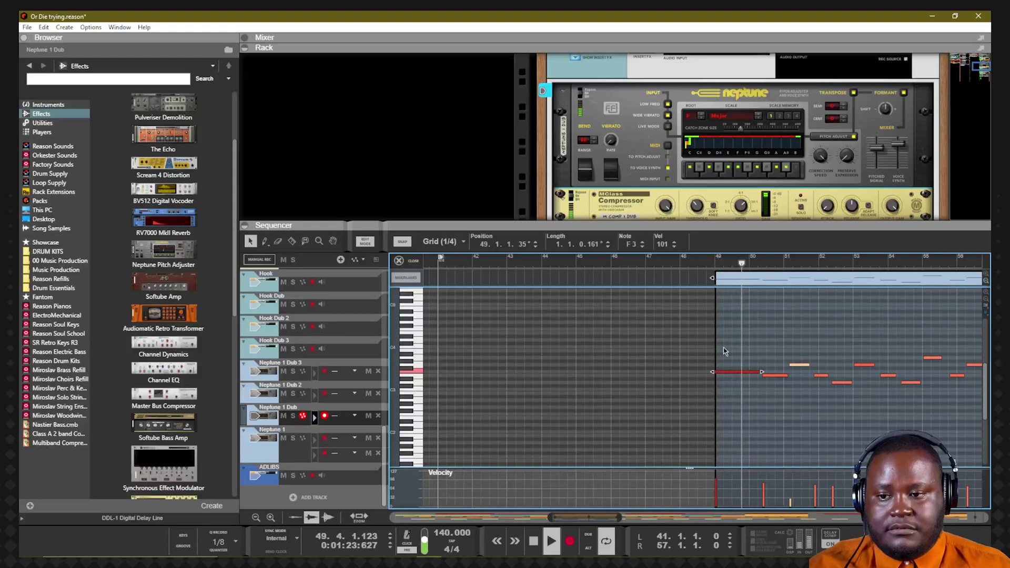
key("space")
key("Up")
key("space")
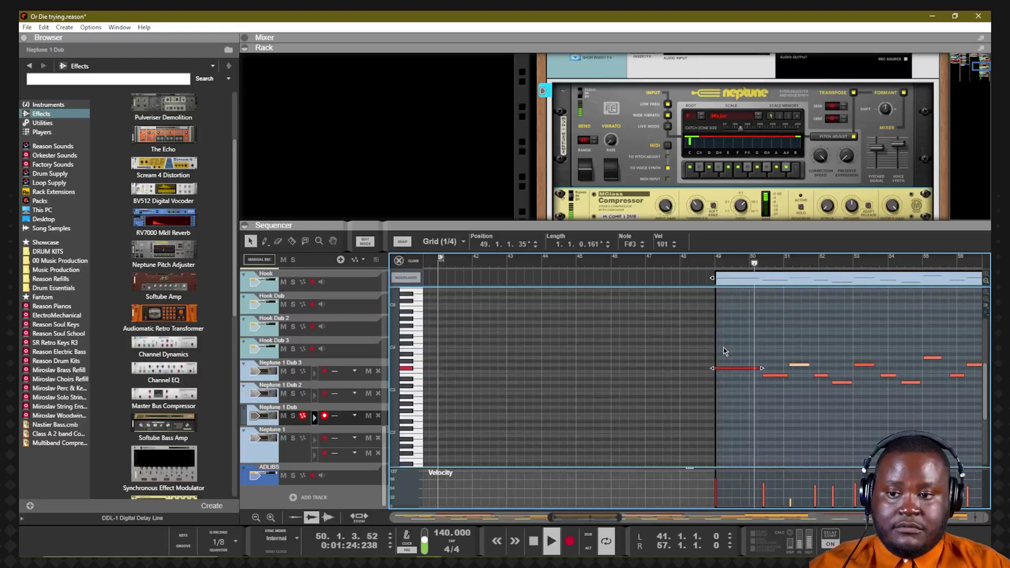
key("space")
Raise the clip's first note to G3 and then G#3, audition each pitch, and close and deselect the clip
key("Up")
key("space")
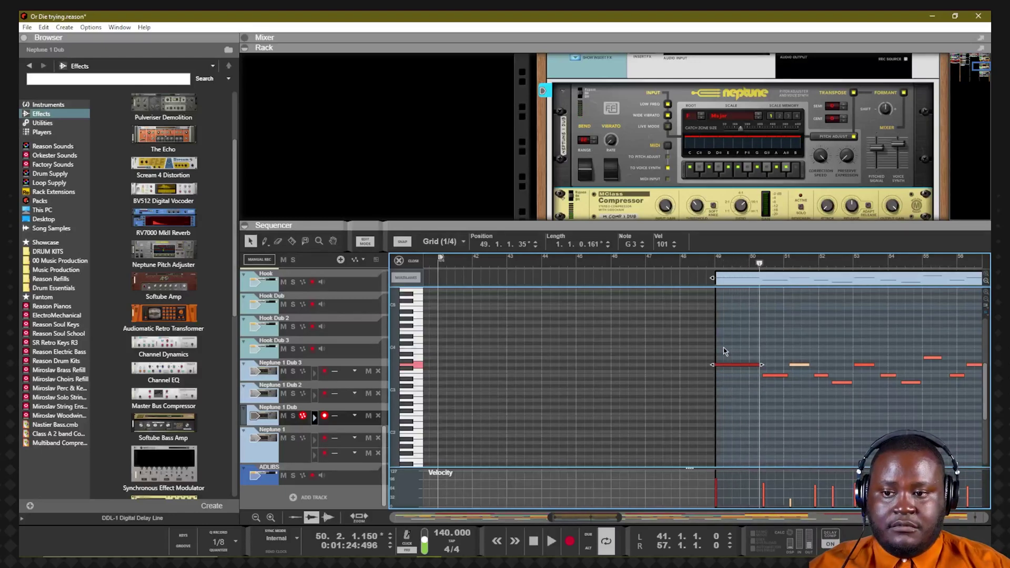
key("Up")
key("space")
key("space")
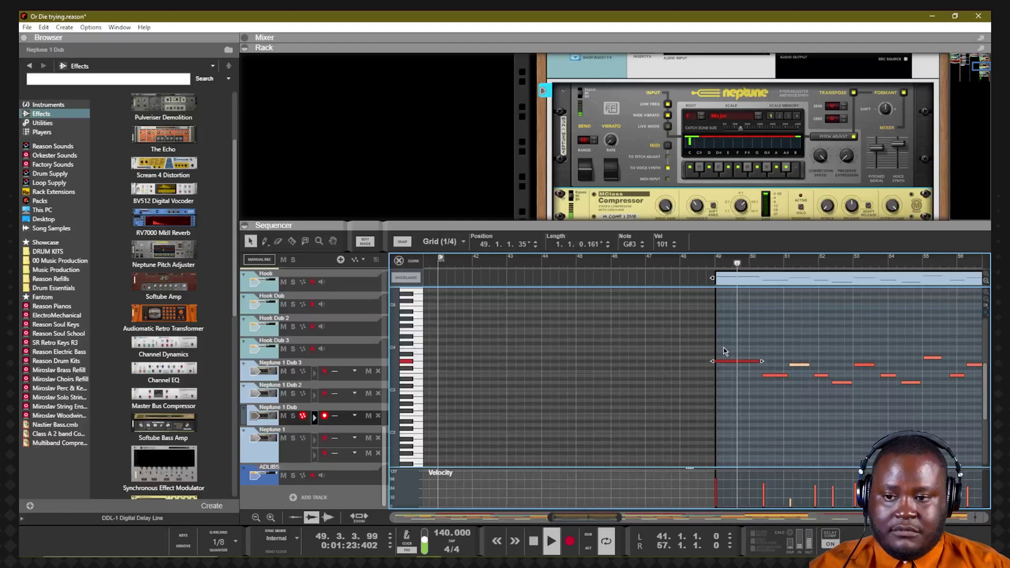
key("space")
key("ctrl+e")
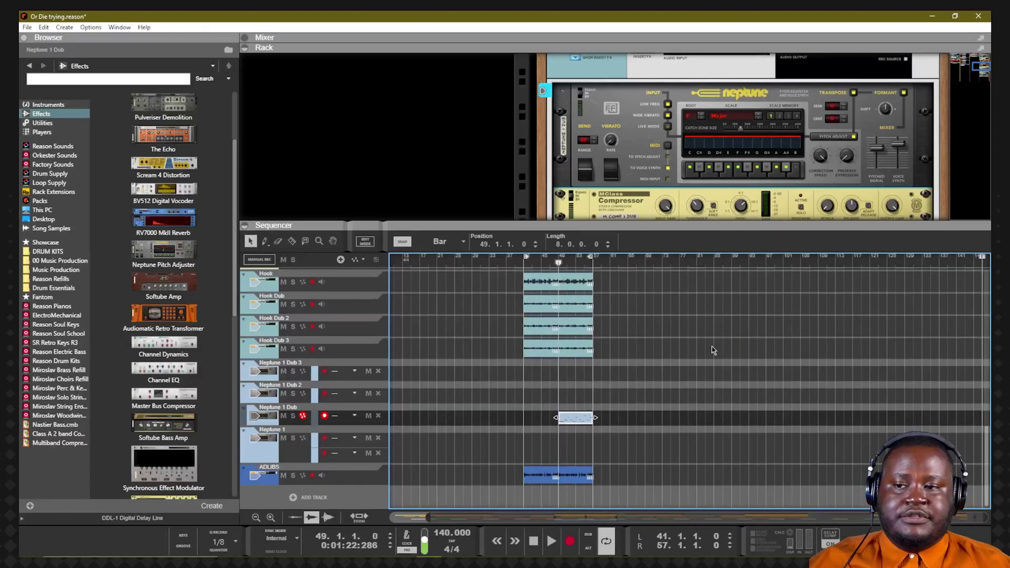
left_click(712, 346)
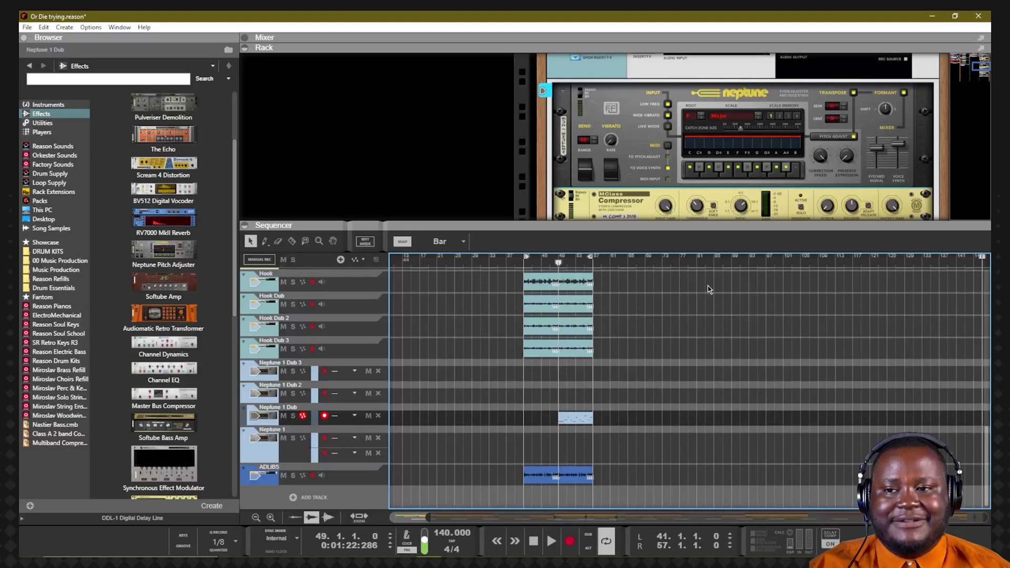
Create an automation lane for the pitch bend wheel of the Neptune 1 Dub device
key("F7")
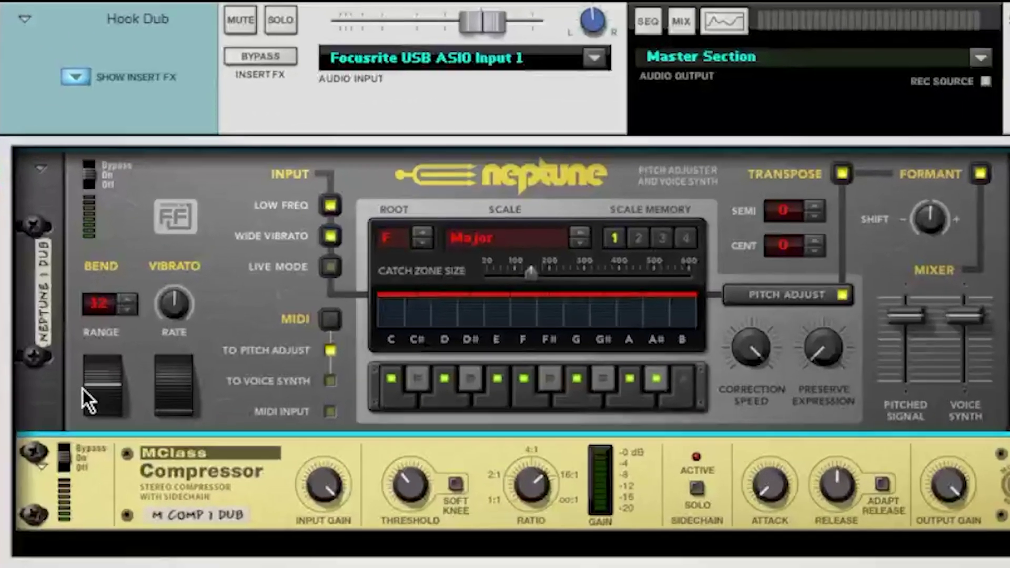
right_click(91, 377)
left_click(126, 394)
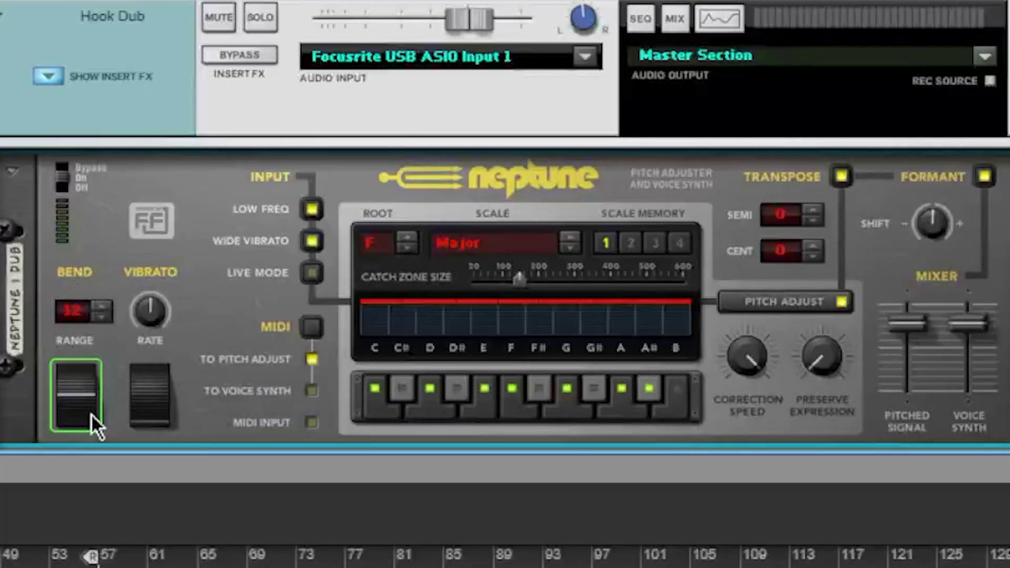
Draw a pitch bend automation clip from bar 41 to 49 and add points that ramp the bend downward
key("p")
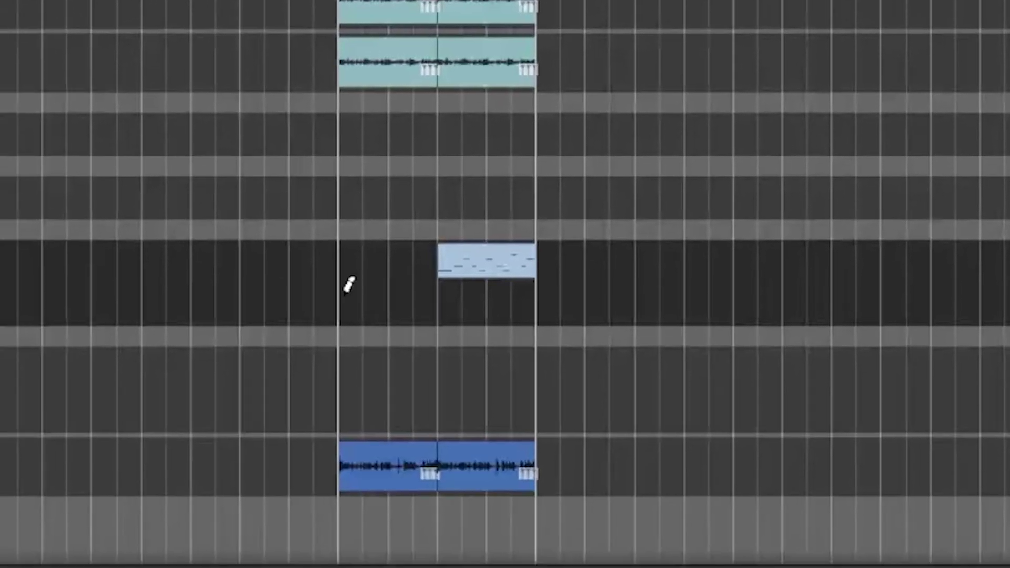
left_click_drag(343, 292, 433, 289)
double_click(415, 311)
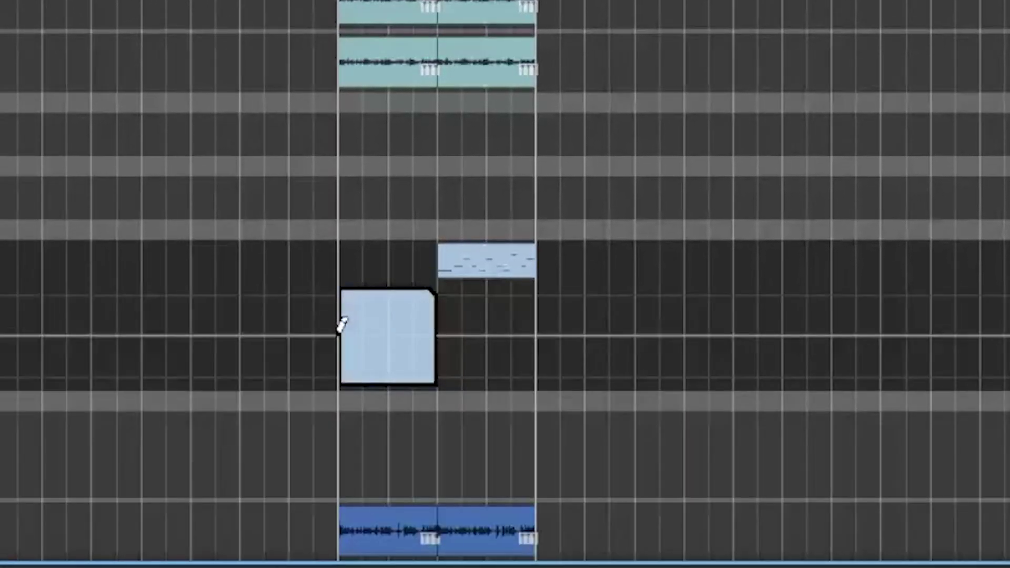
left_click(447, 377)
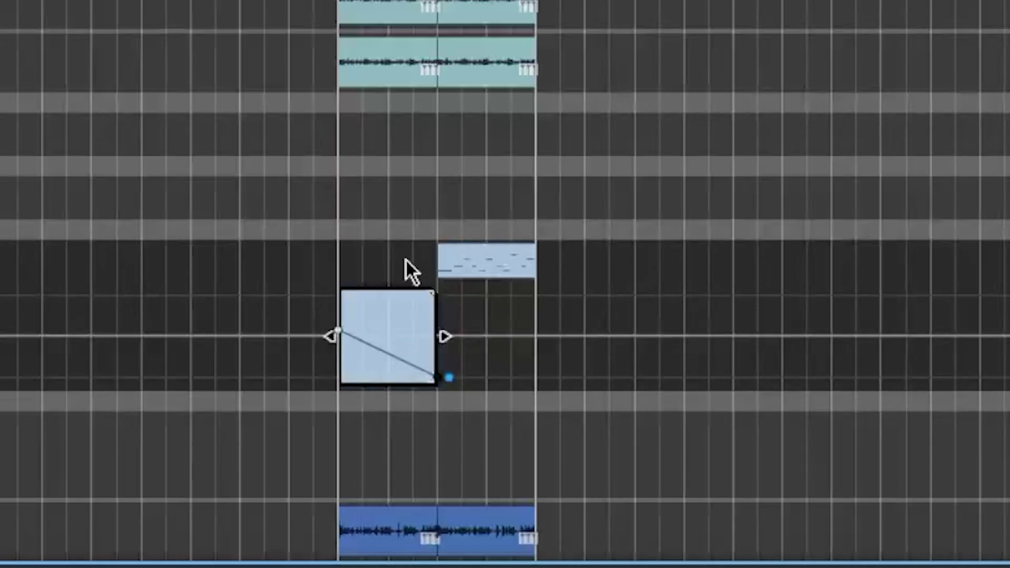
left_click(338, 328)
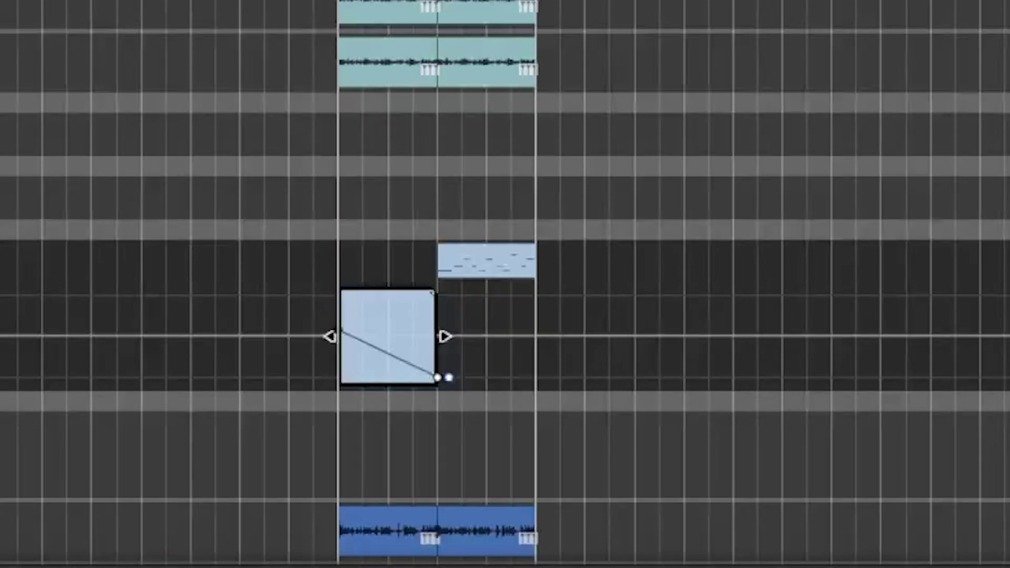
Close the pitch bend automation clip, audition the downward bend in playback, and select the clip in the Neptune 1 Dub track
left_click(657, 24)
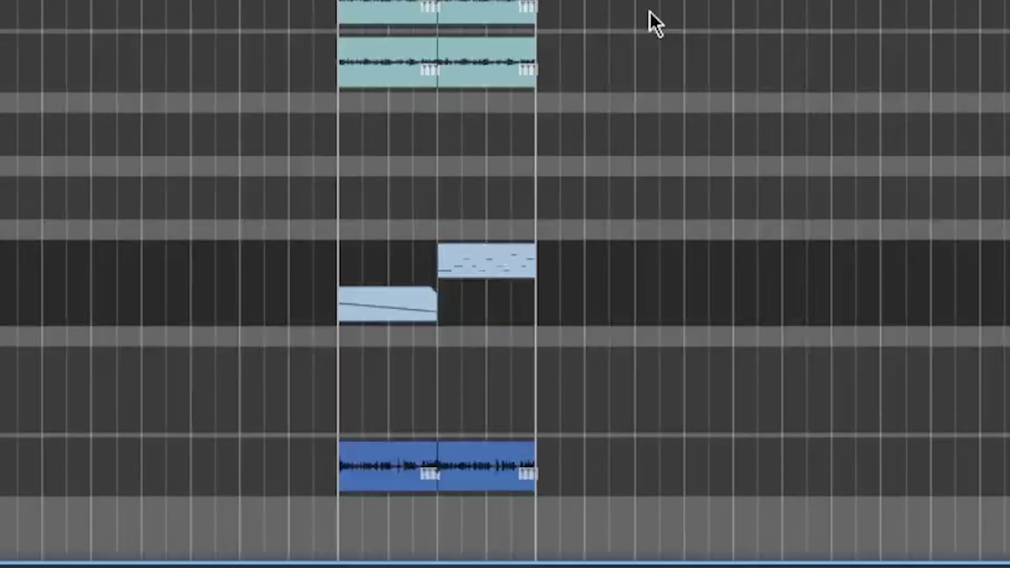
scroll(649, 23, "left", 3)
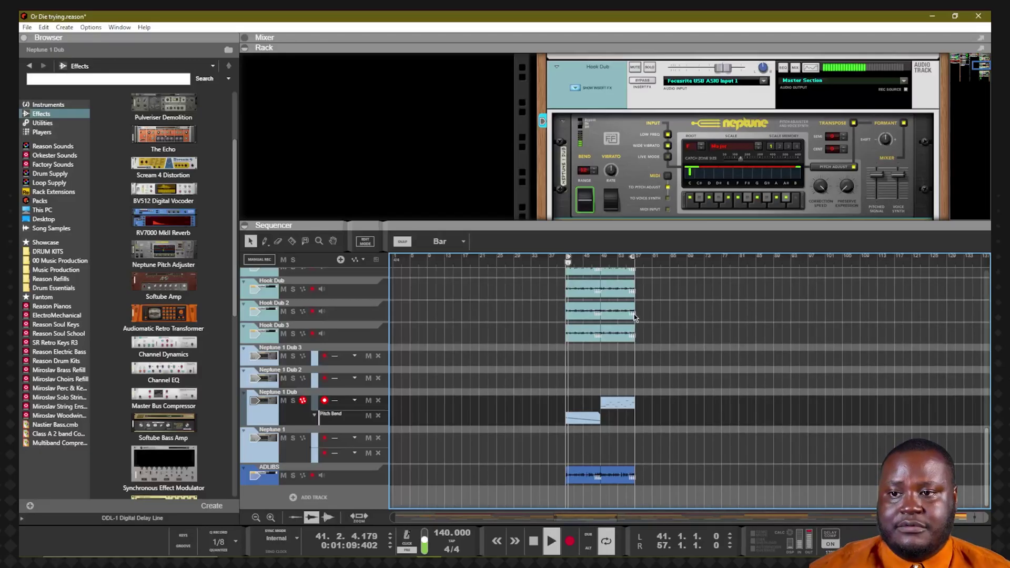
left_click(596, 419)
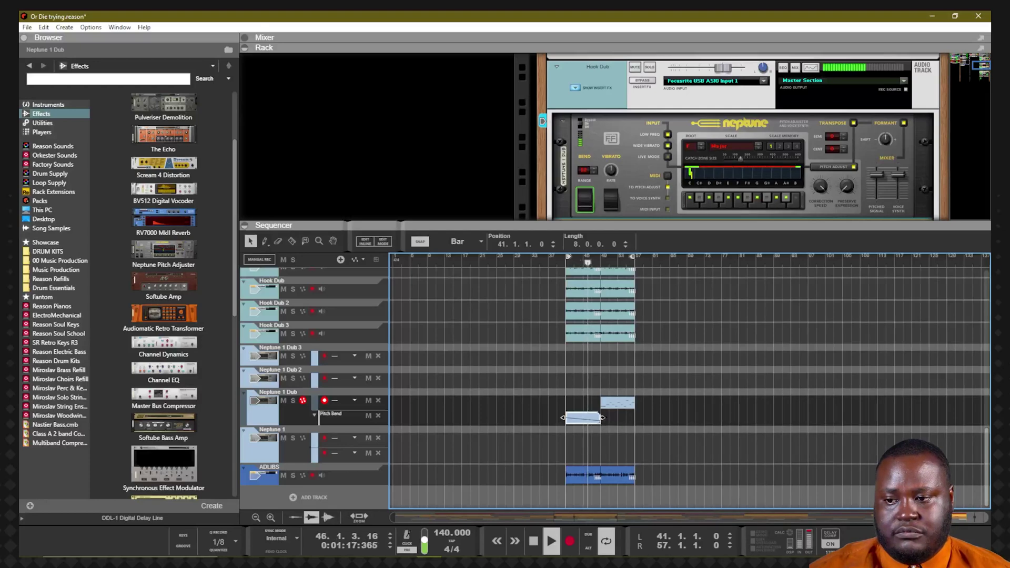
key("space")
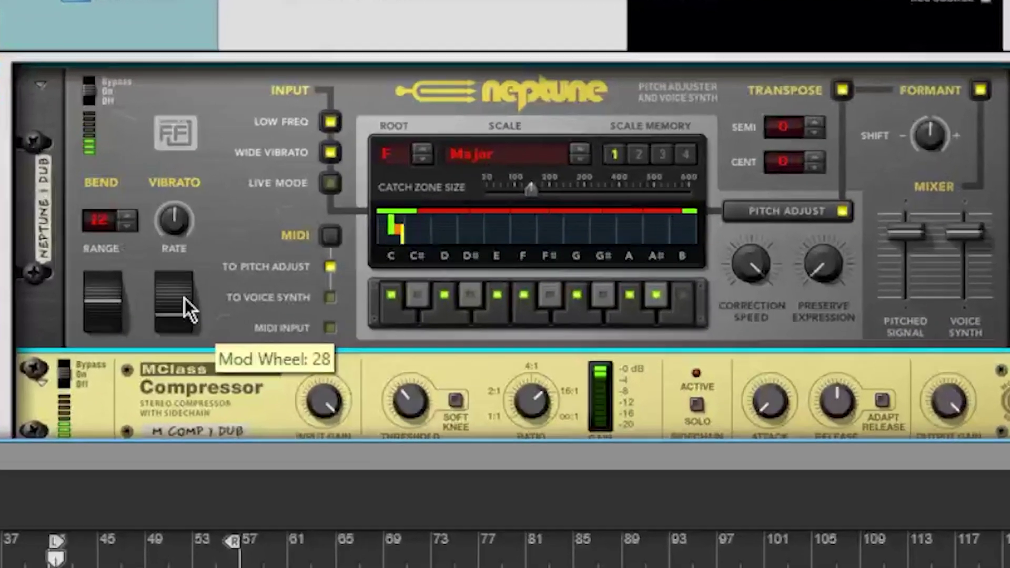
Raise the mod wheel of the Neptune 1 Dub device to 127 and set its vibrato rate to 15
left_click_drag(185, 298, 152, 286)
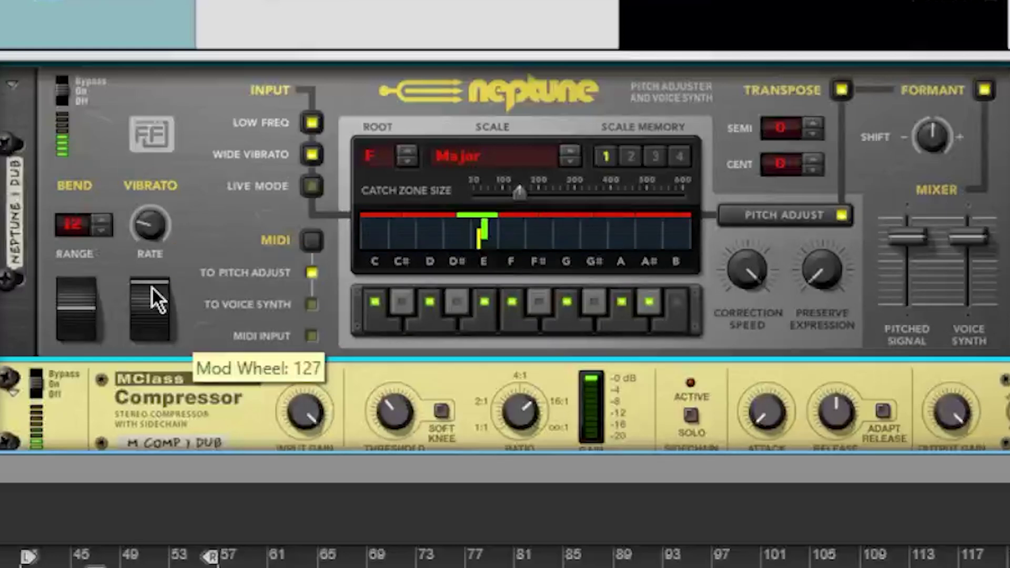
scroll(139, 238, "down", 3)
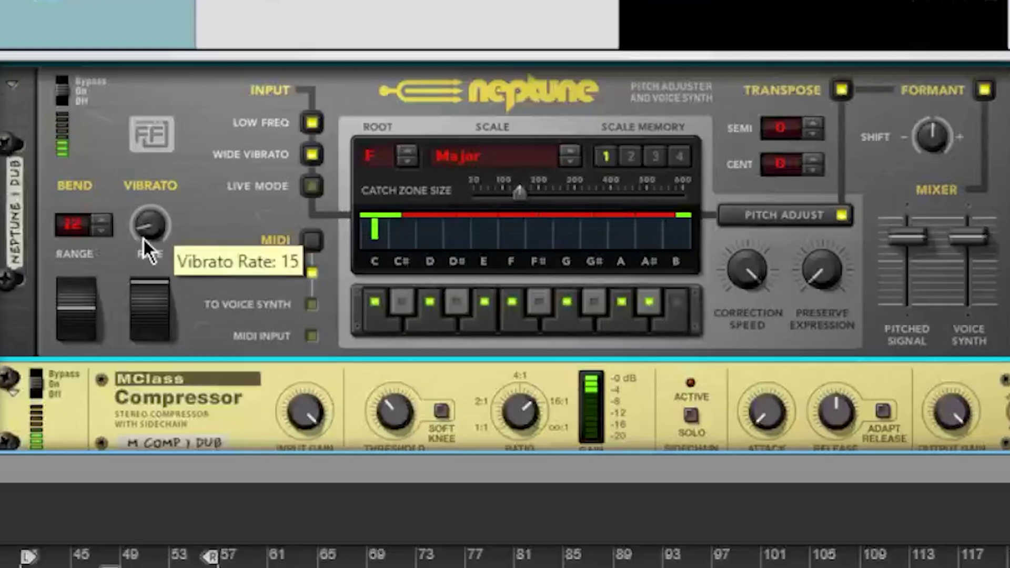